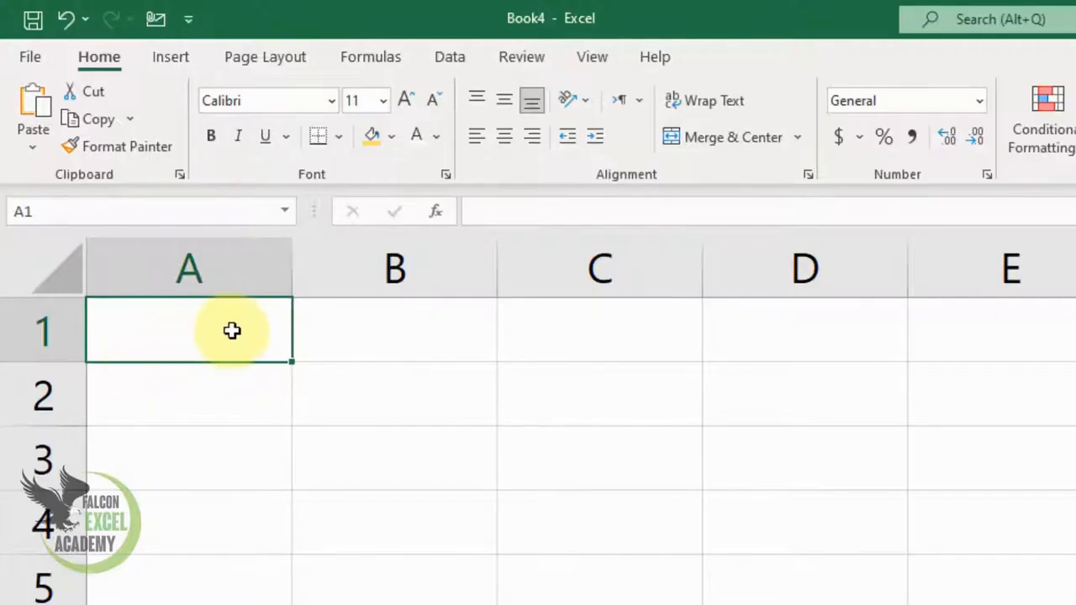
Enter the headers Name, Father's Name, Contact No and City in A1:D1, and autofit columns B and C.
text(Name)
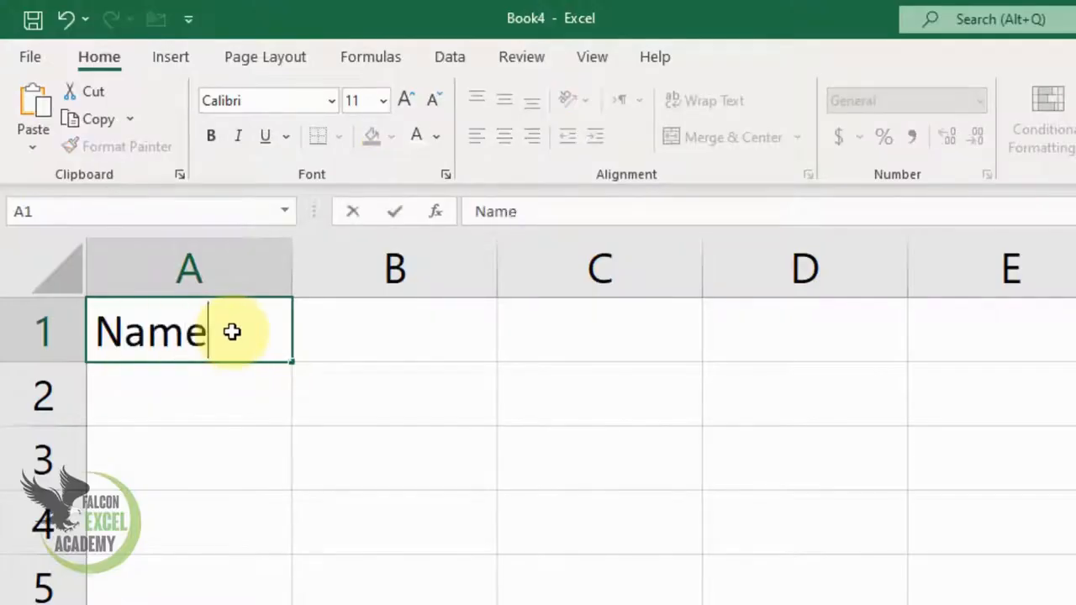
key(Tab)
text(Father)
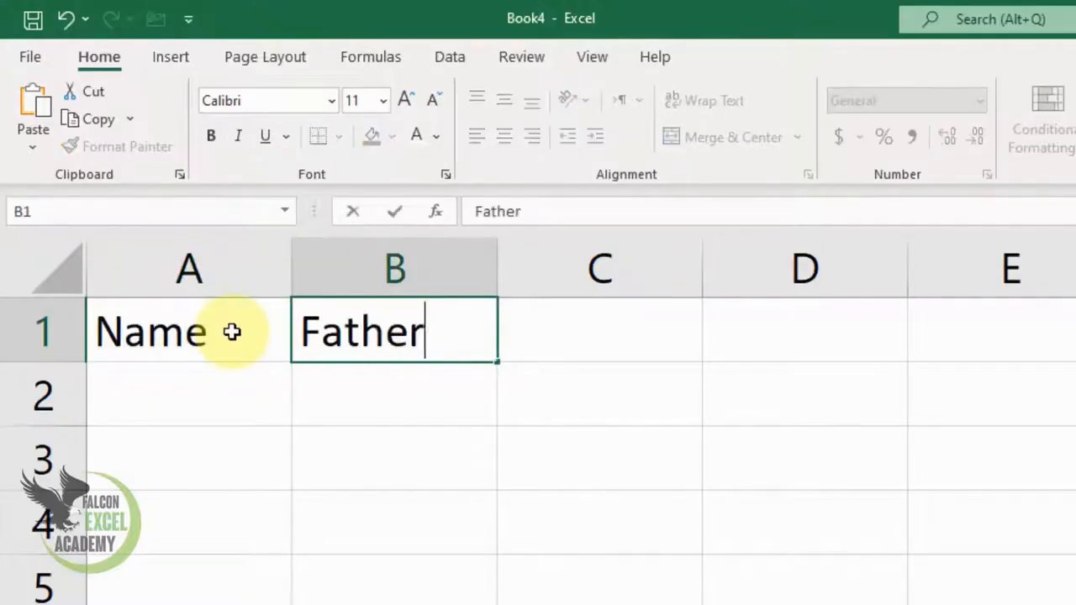
text('s Name)
key(Tab)
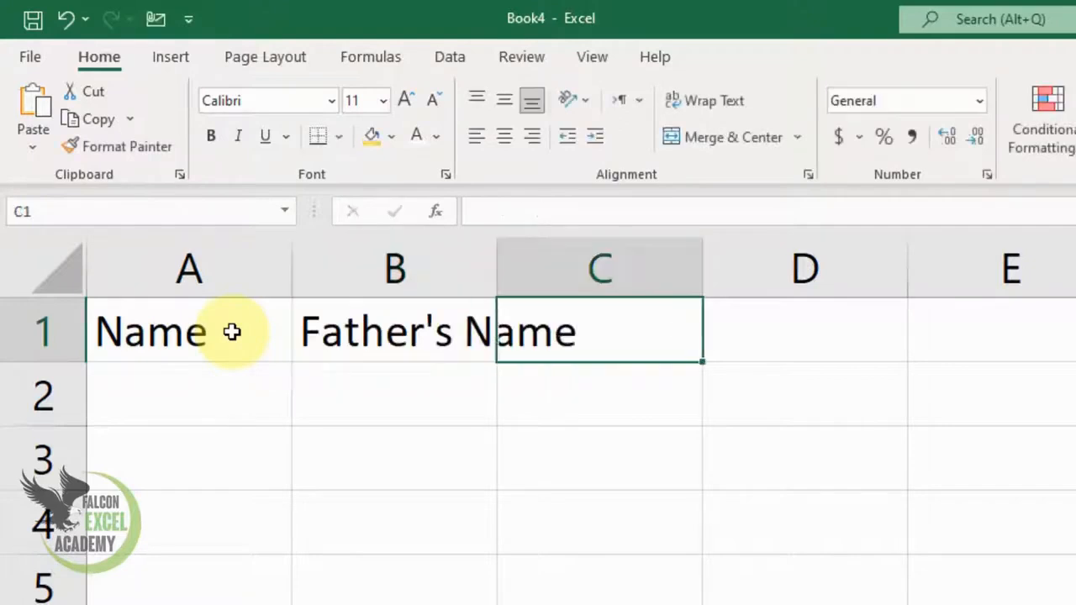
text(Contact No)
key(Tab)
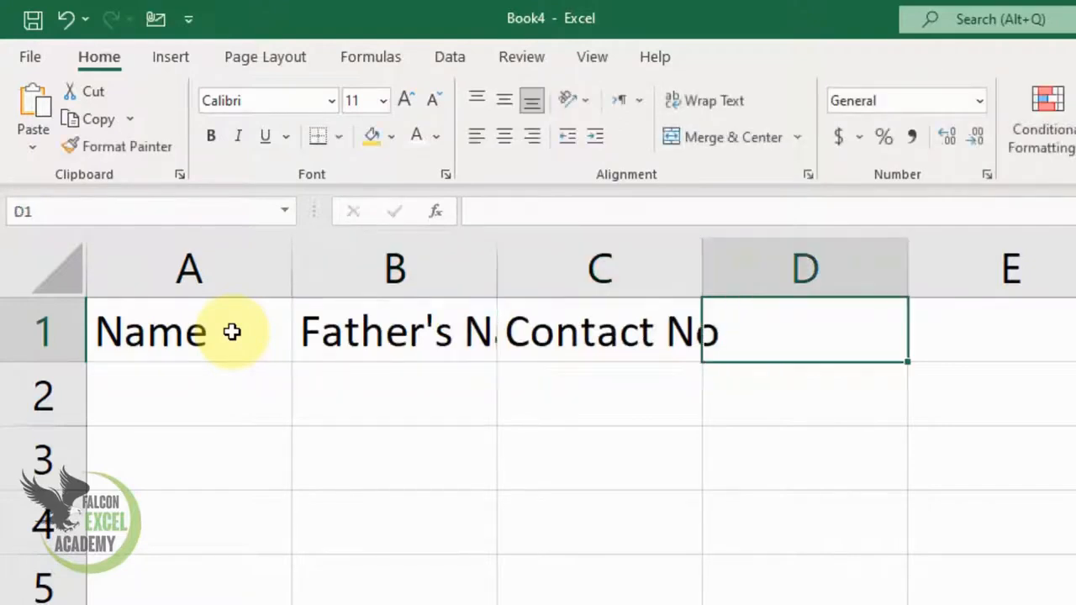
text(City)
key(Return)
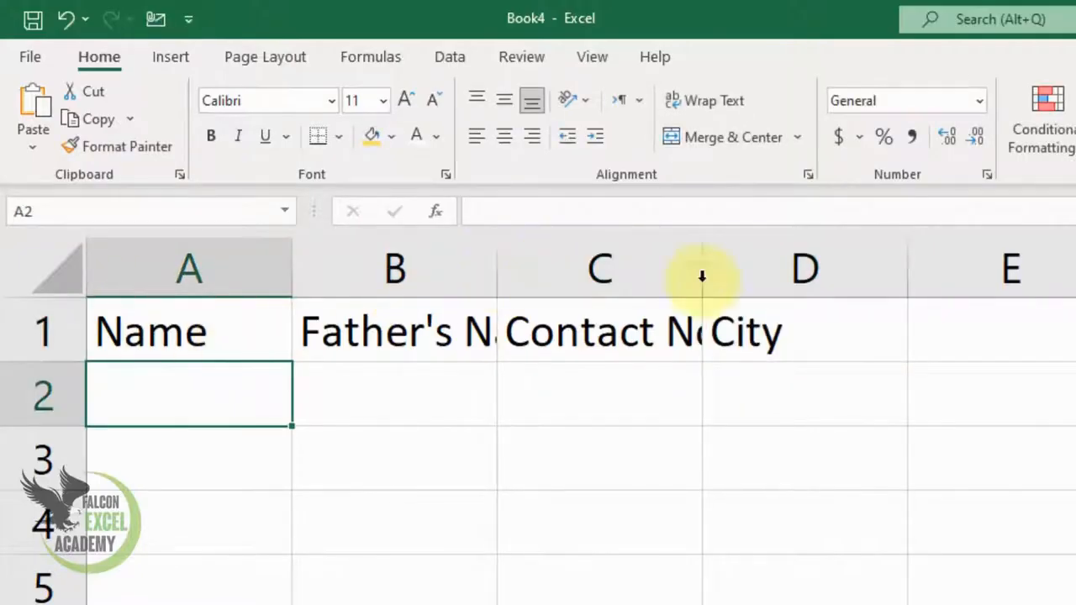
double_click(498, 277)
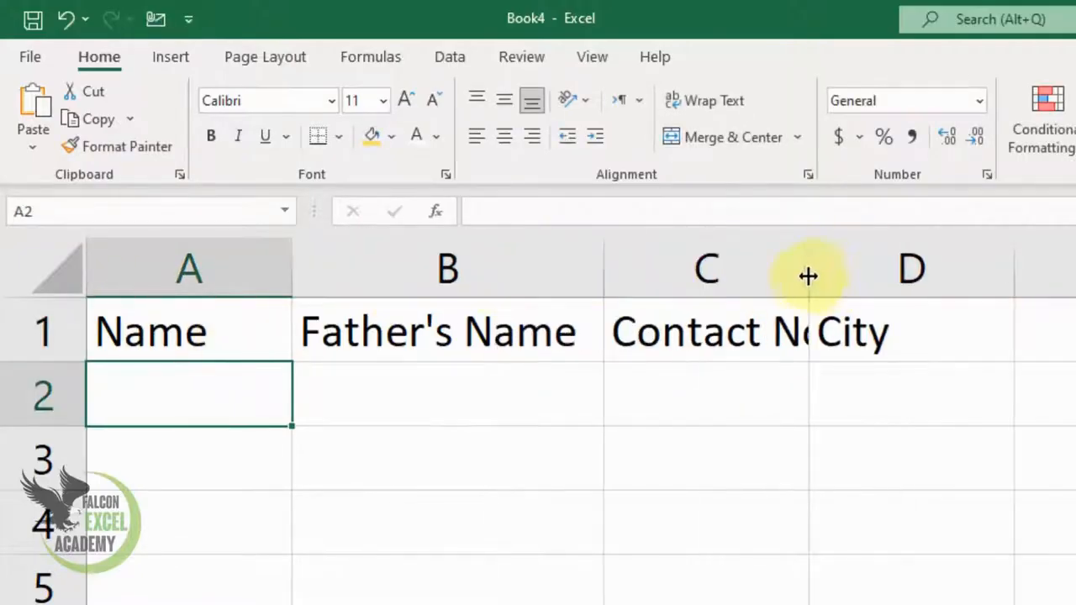
double_click(808, 278)
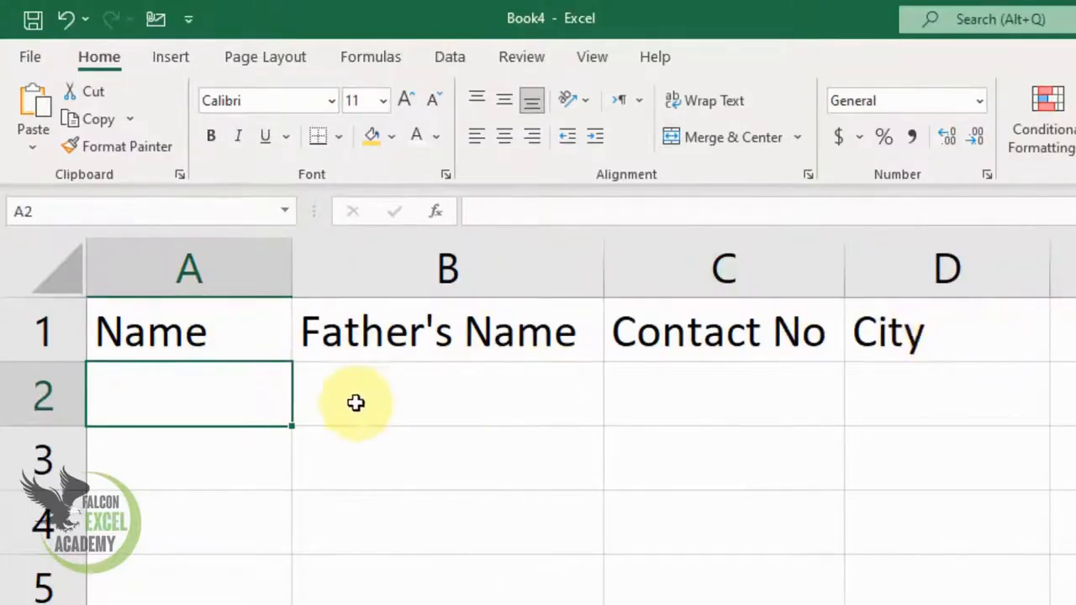
Try center and right alignment on the Name header in A1, finishing with left alignment.
click(228, 341)
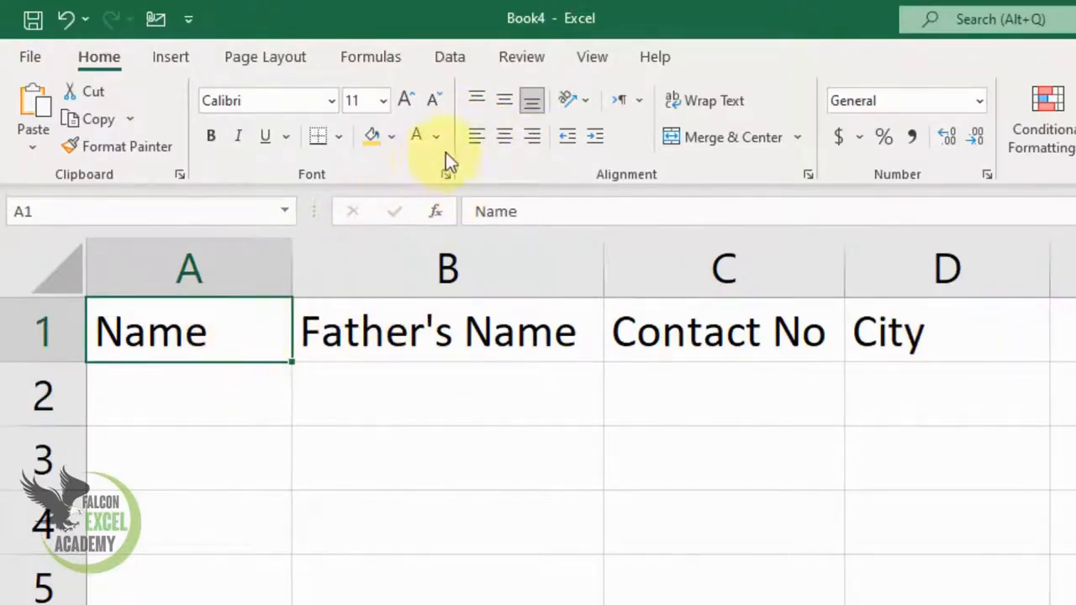
click(502, 136)
click(530, 137)
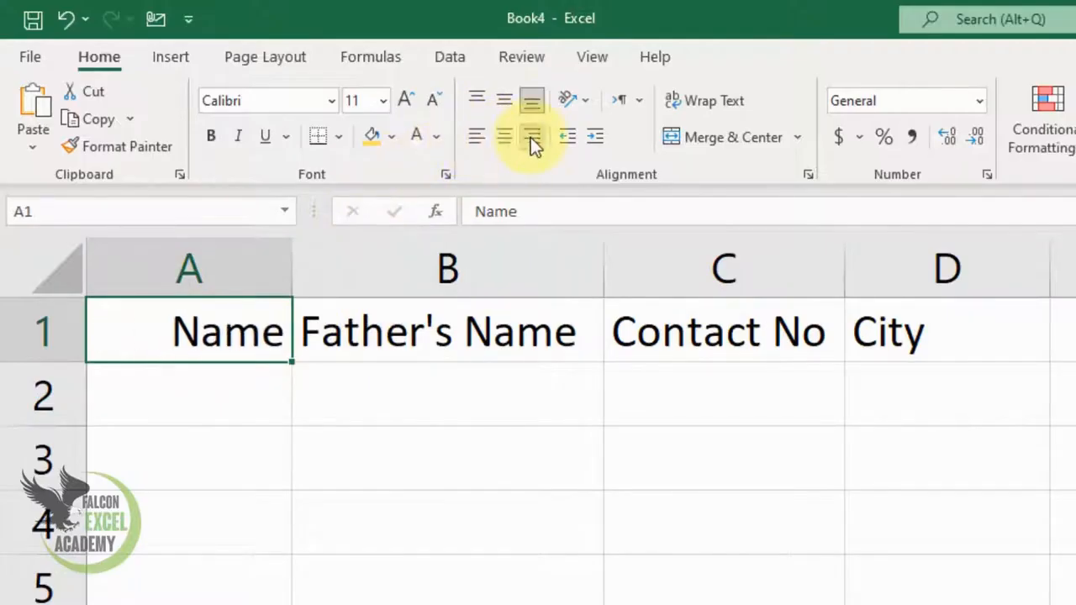
click(475, 137)
Make row 1 several times taller and widen column A slightly.
drag(79, 363, 173, 553)
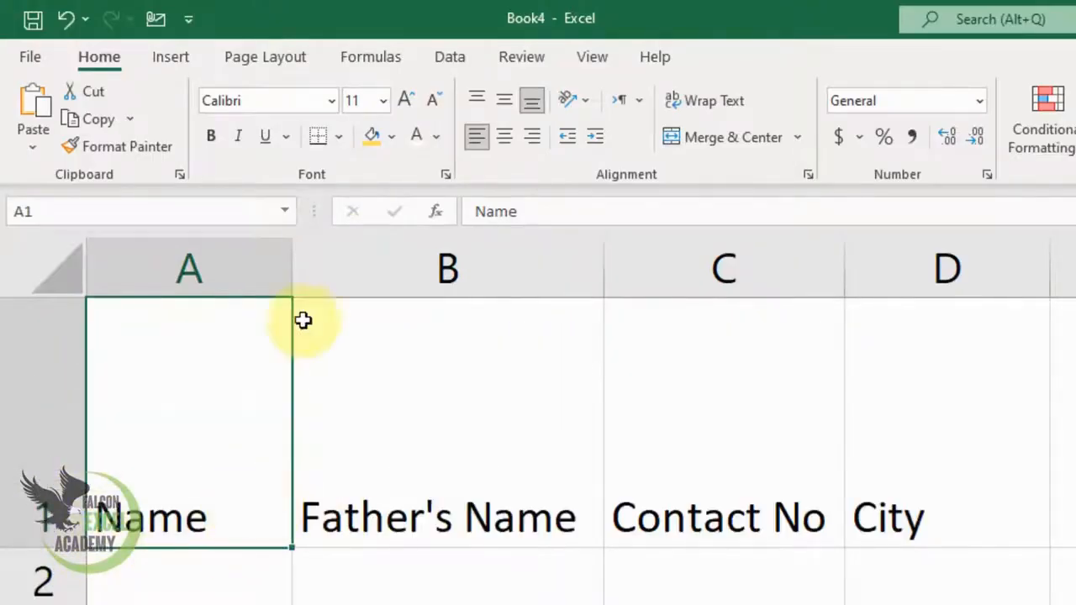
drag(292, 274, 337, 274)
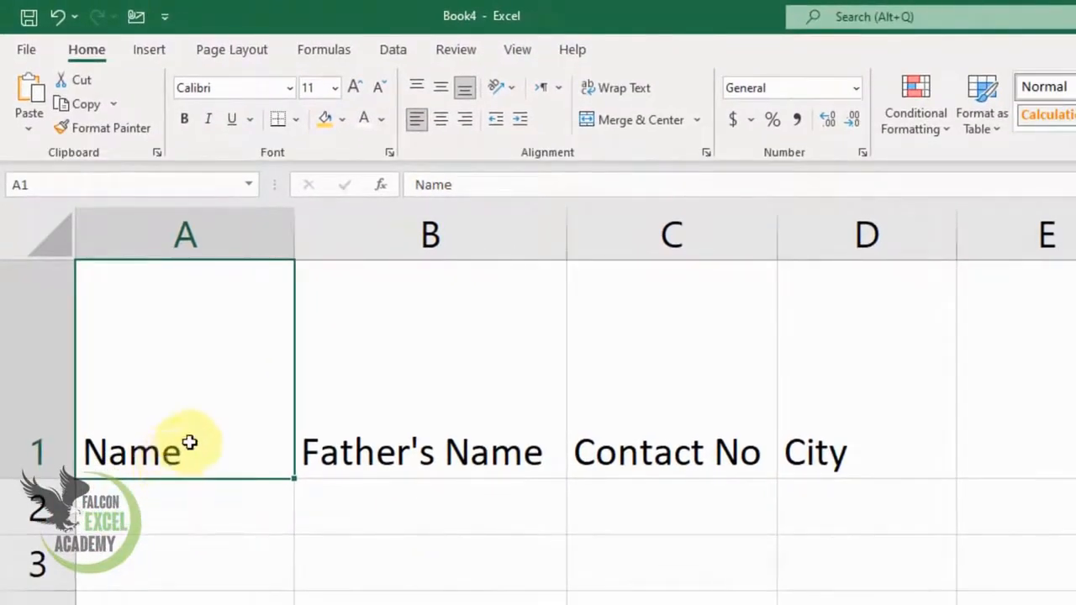
Try left, center and right horizontal alignment on the enlarged Name cell, finishing with center.
click(418, 122)
click(441, 123)
click(466, 122)
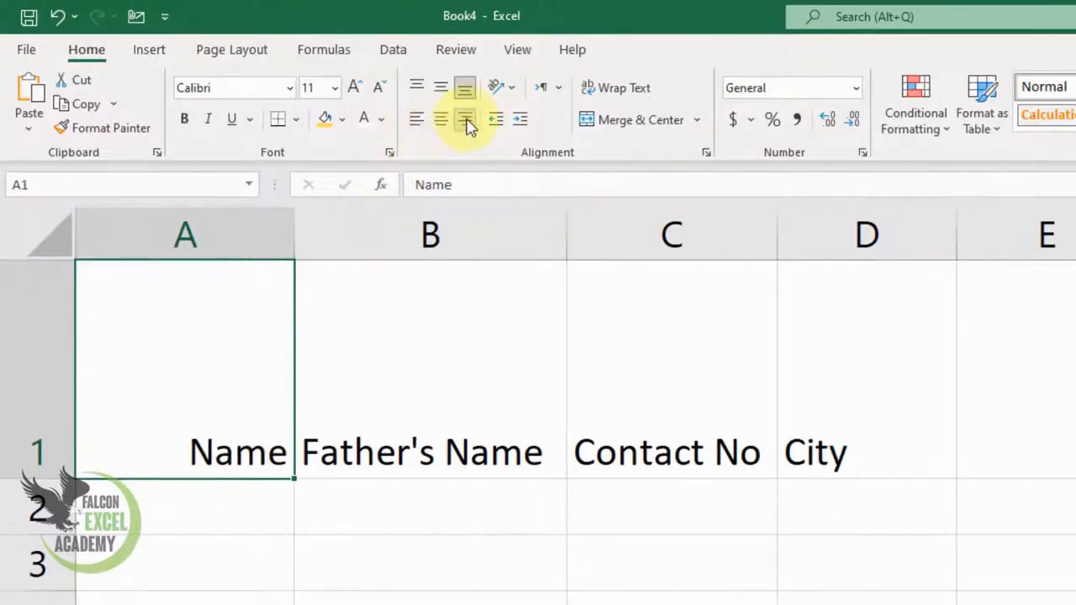
click(418, 122)
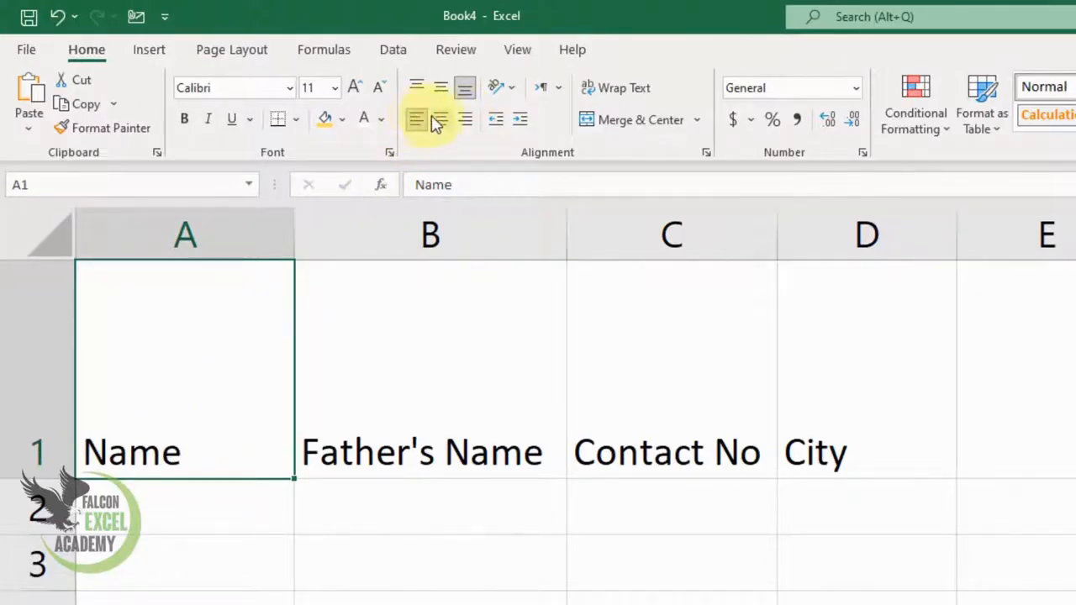
click(442, 124)
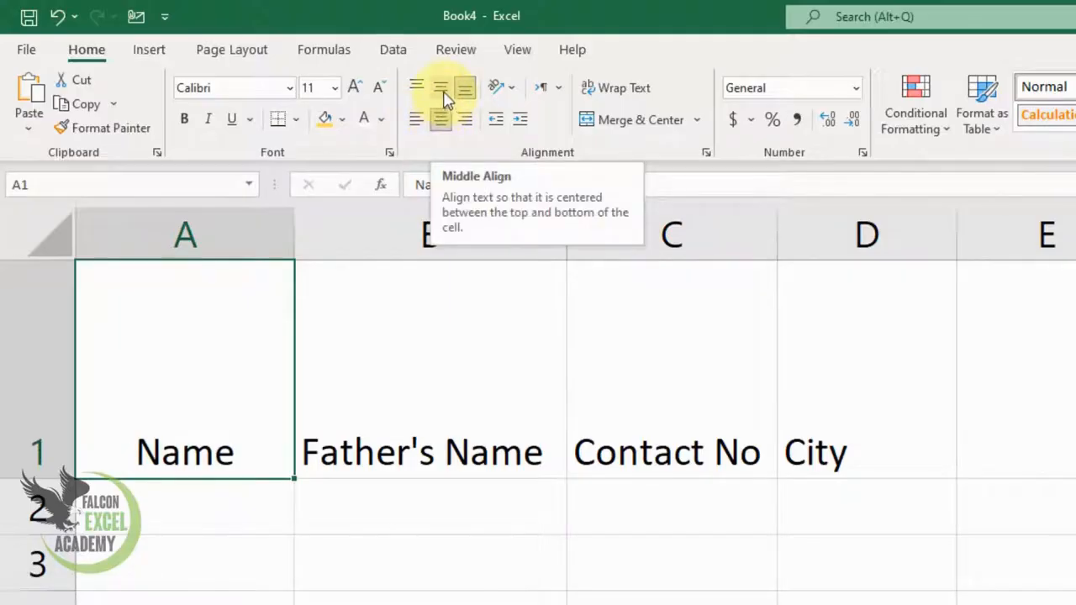
Try middle, top and bottom vertical alignment on the Name cell, finishing with middle.
click(446, 99)
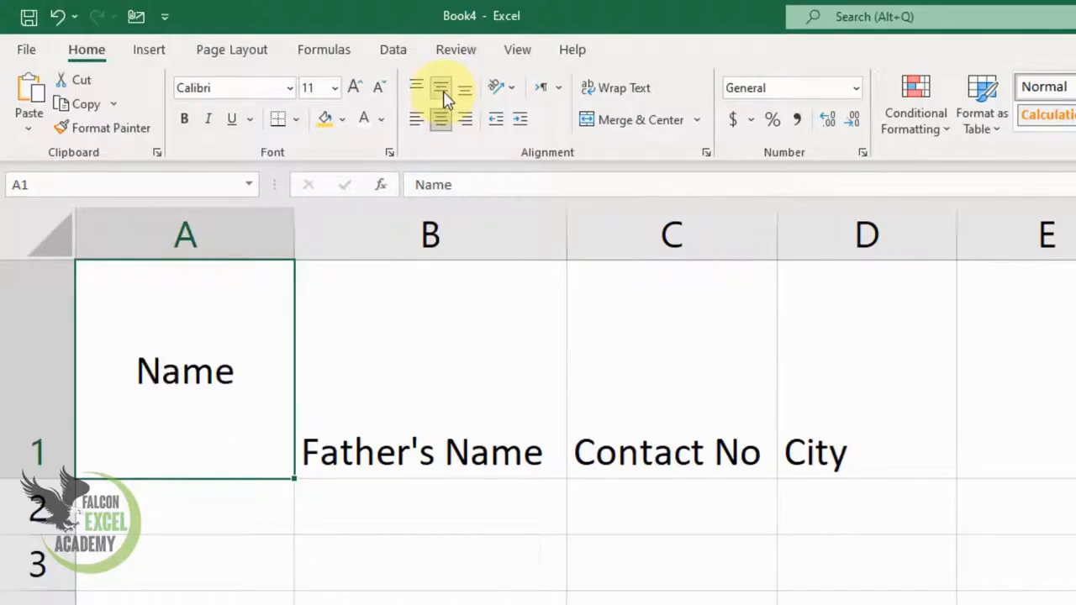
click(420, 90)
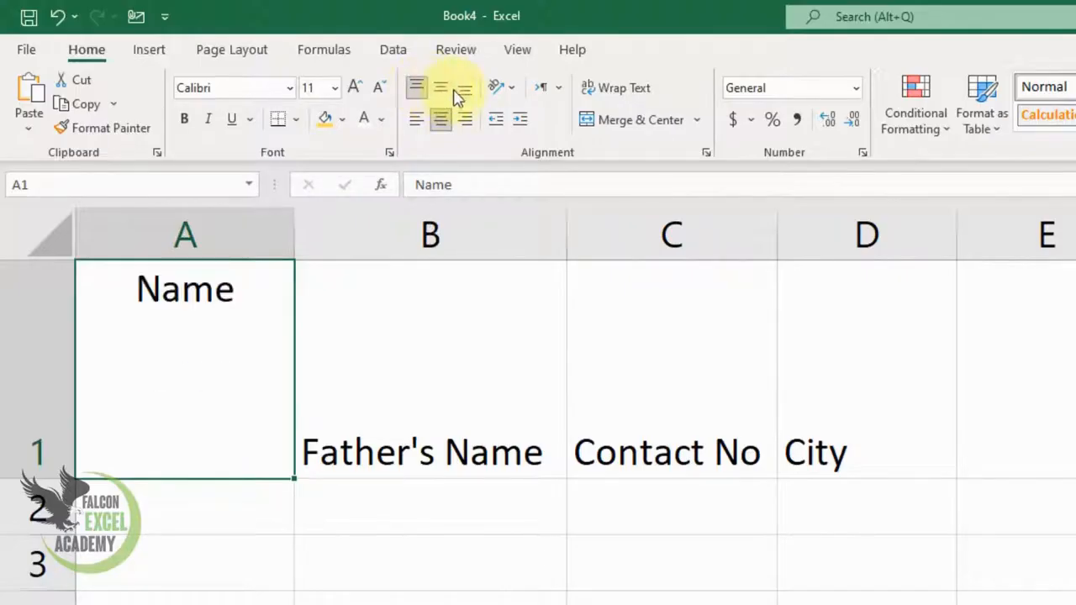
click(462, 98)
click(442, 91)
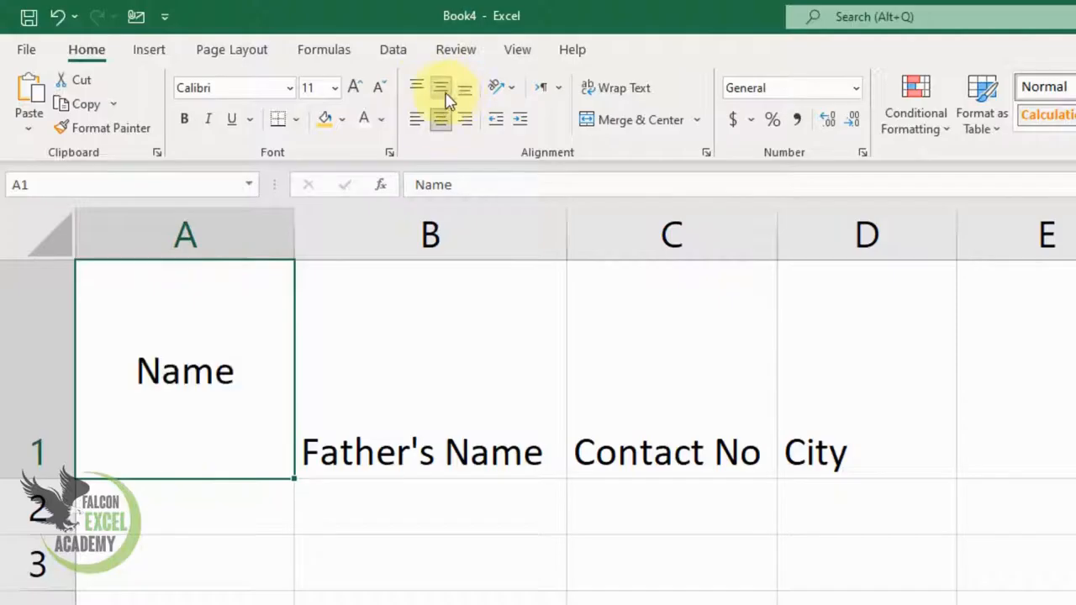
Cycle the Name cell through the horizontal and vertical alignments again, finishing centered both ways.
click(415, 121)
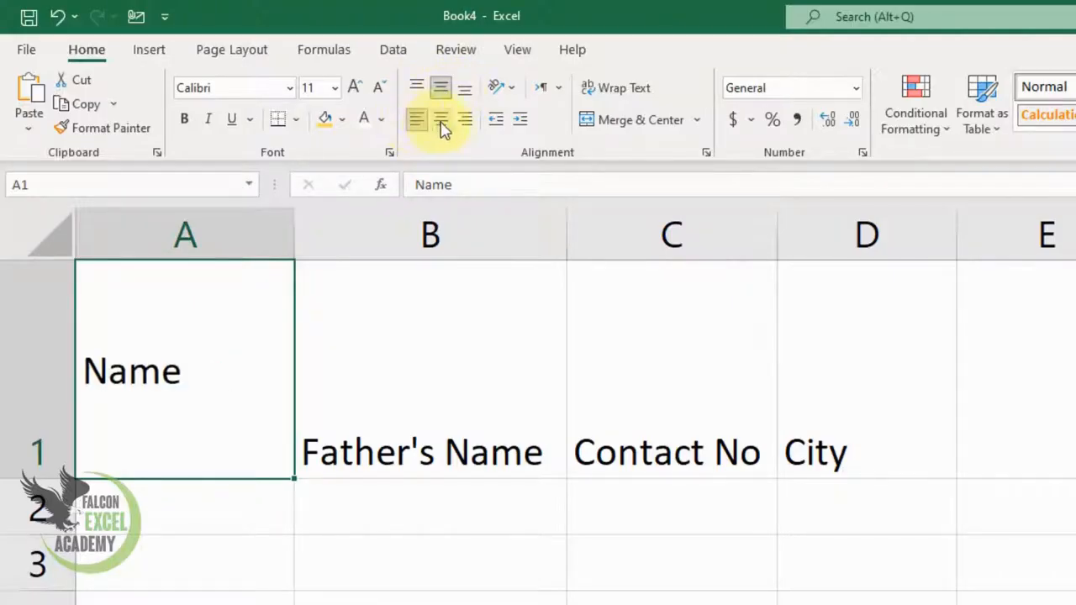
click(442, 121)
click(465, 121)
click(441, 120)
click(438, 91)
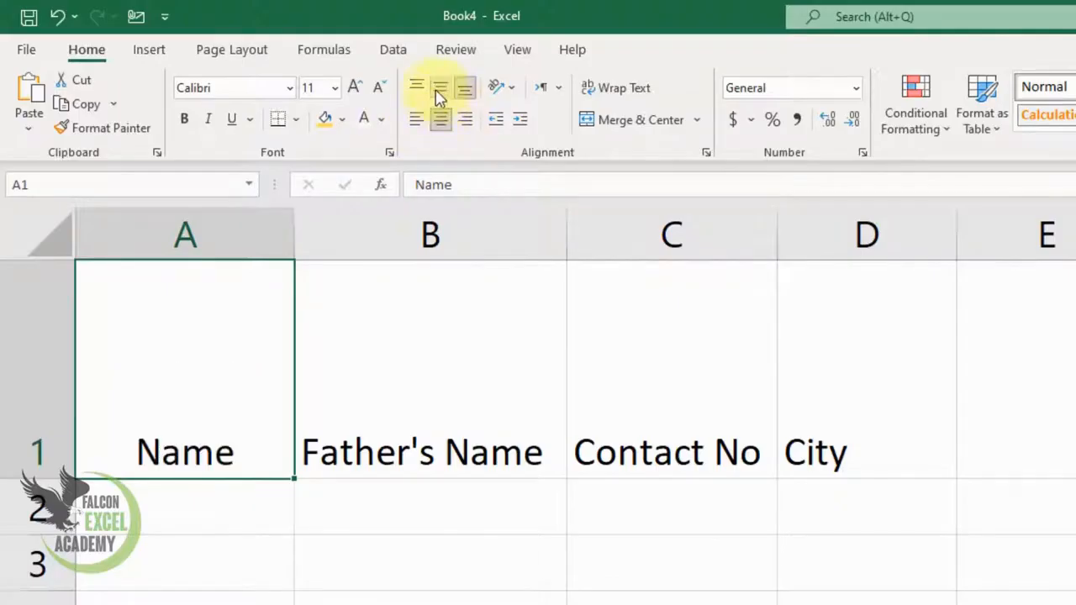
click(420, 88)
click(440, 91)
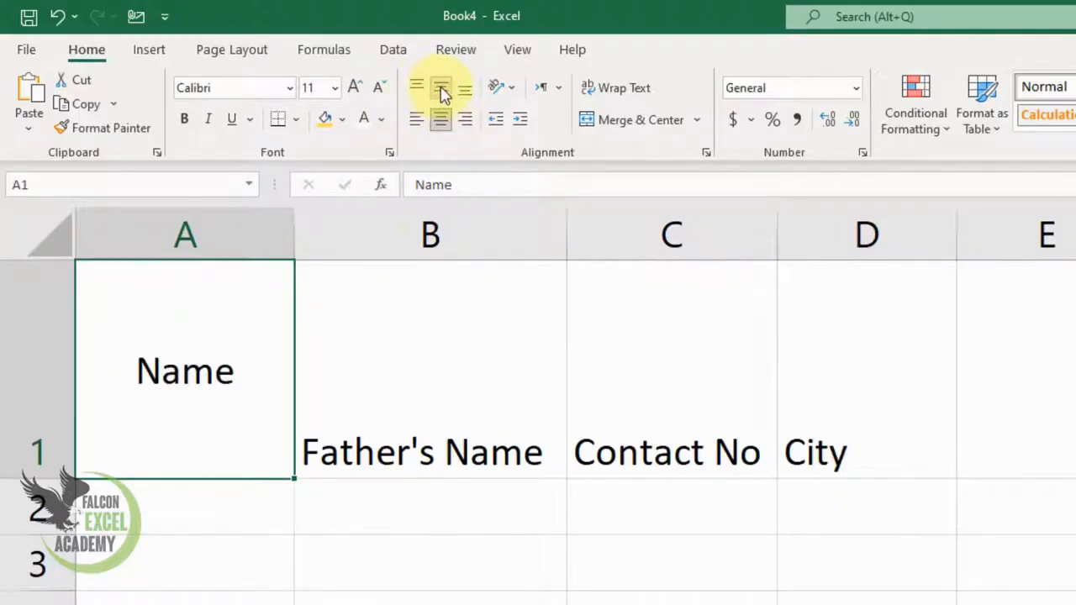
Apply middle vertical alignment to all four header cells A1:D1.
drag(224, 356, 817, 353)
click(441, 89)
click(441, 119)
click(441, 89)
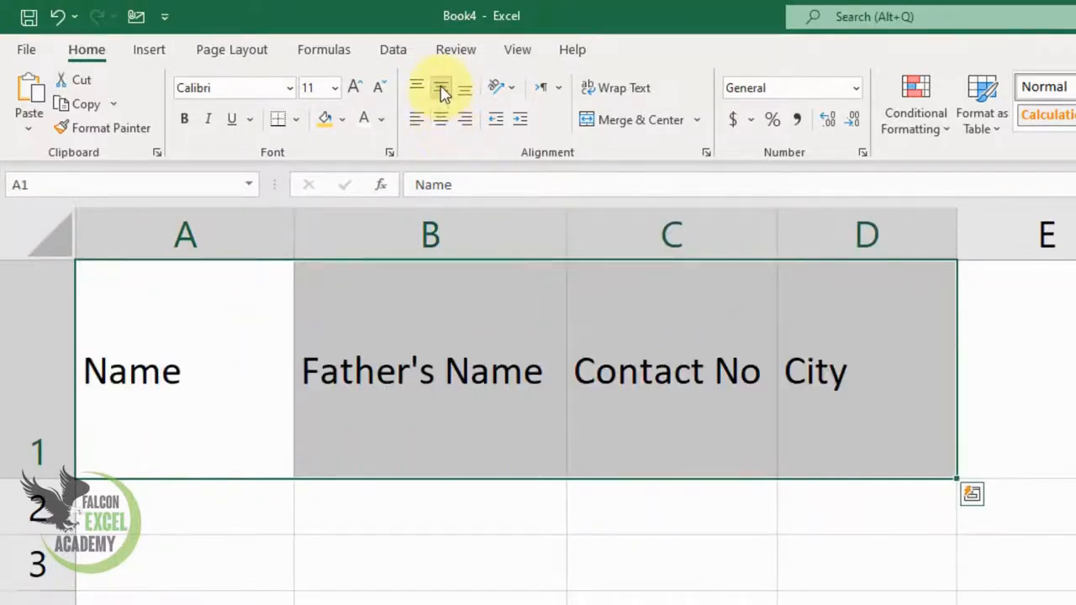
Try the Angle Clockwise, Vertical Text and Rotate Text Down orientations on the headers in A1:D1.
click(511, 89)
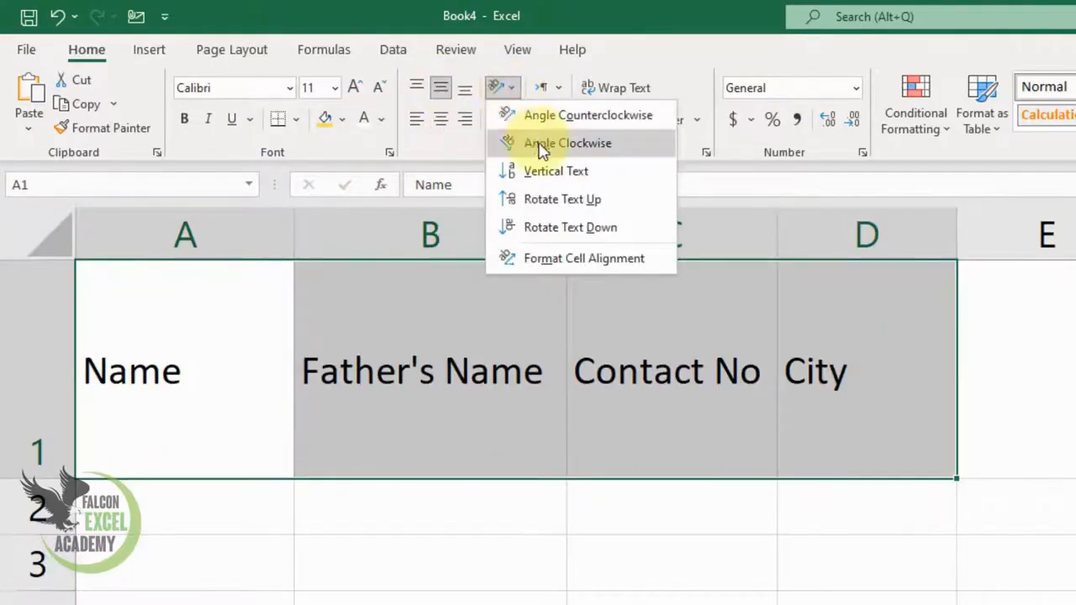
click(539, 140)
click(510, 88)
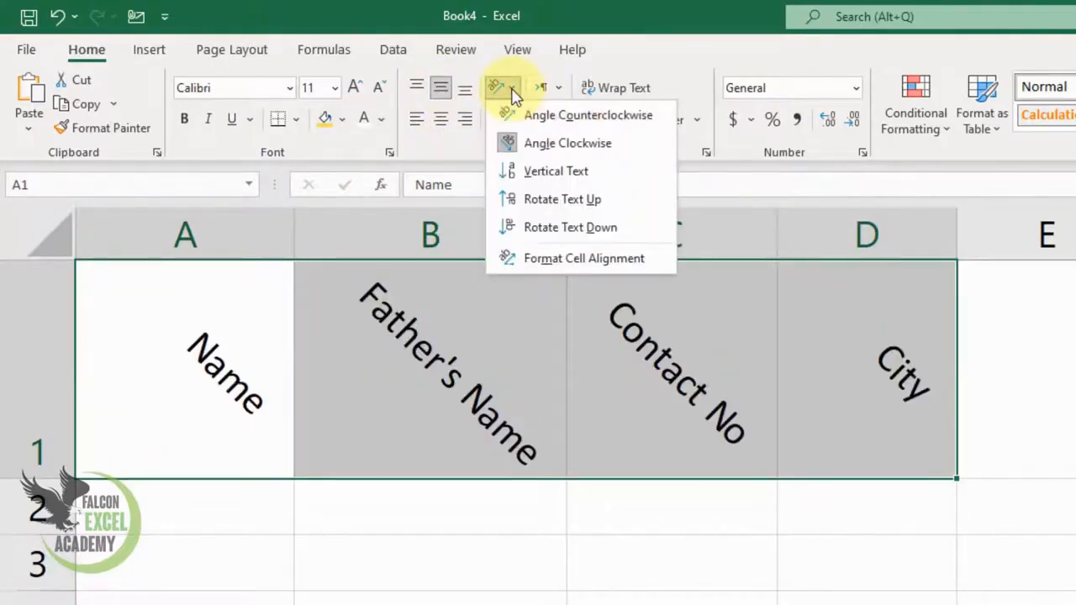
click(555, 172)
click(510, 89)
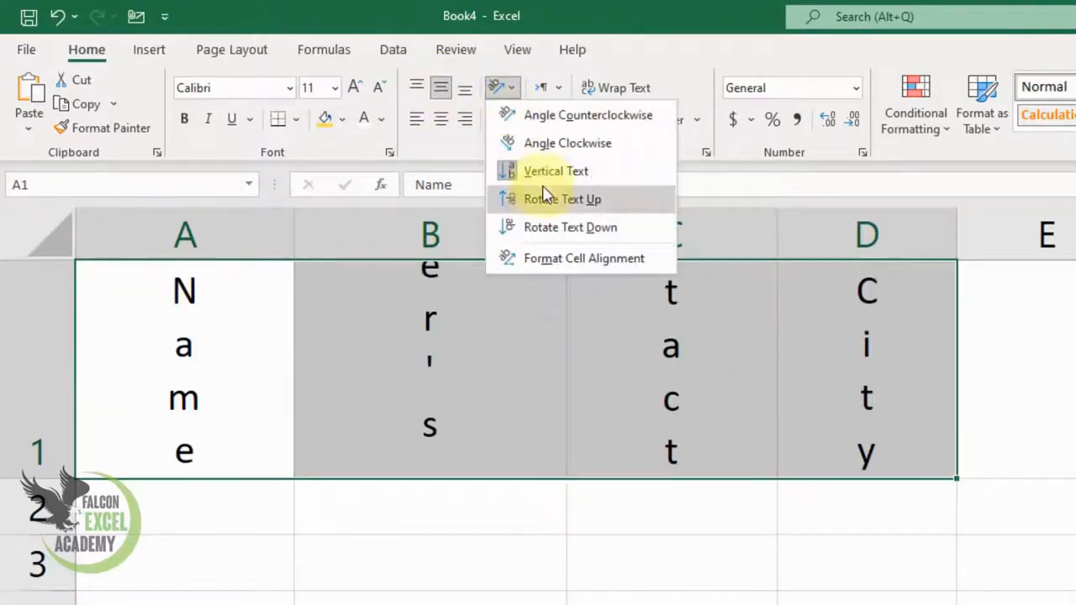
click(554, 226)
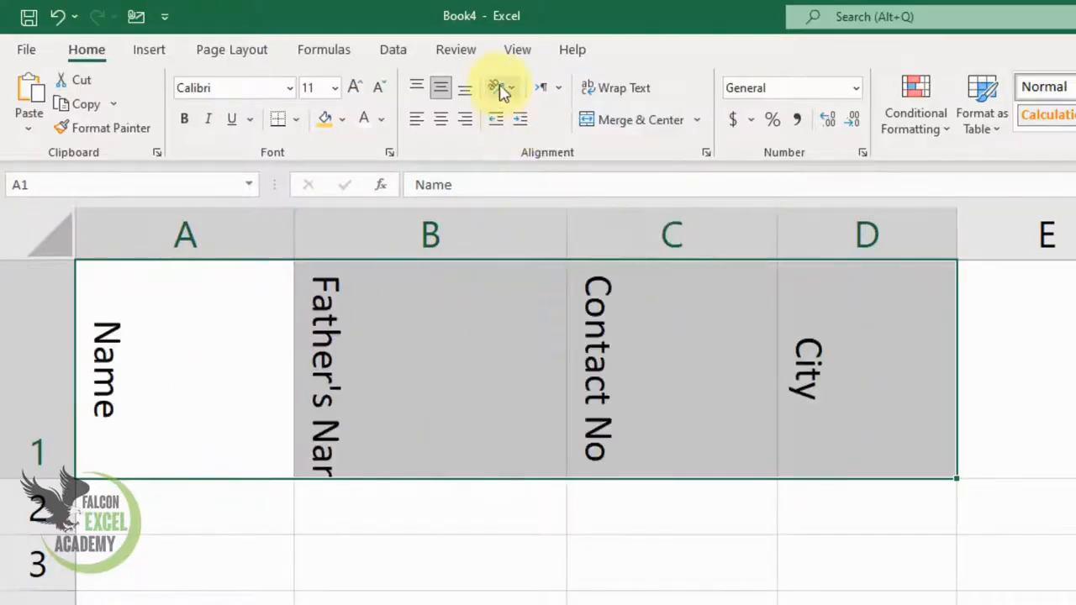
click(507, 91)
click(551, 170)
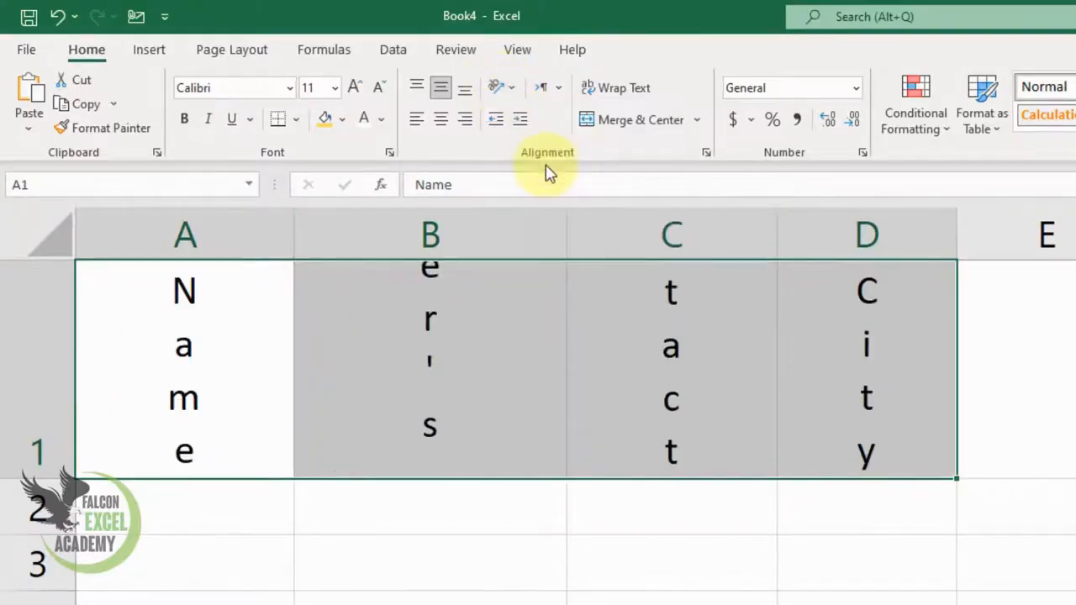
Apply Rotate Text Down to the headers in A1:D1 and center them horizontally.
click(513, 90)
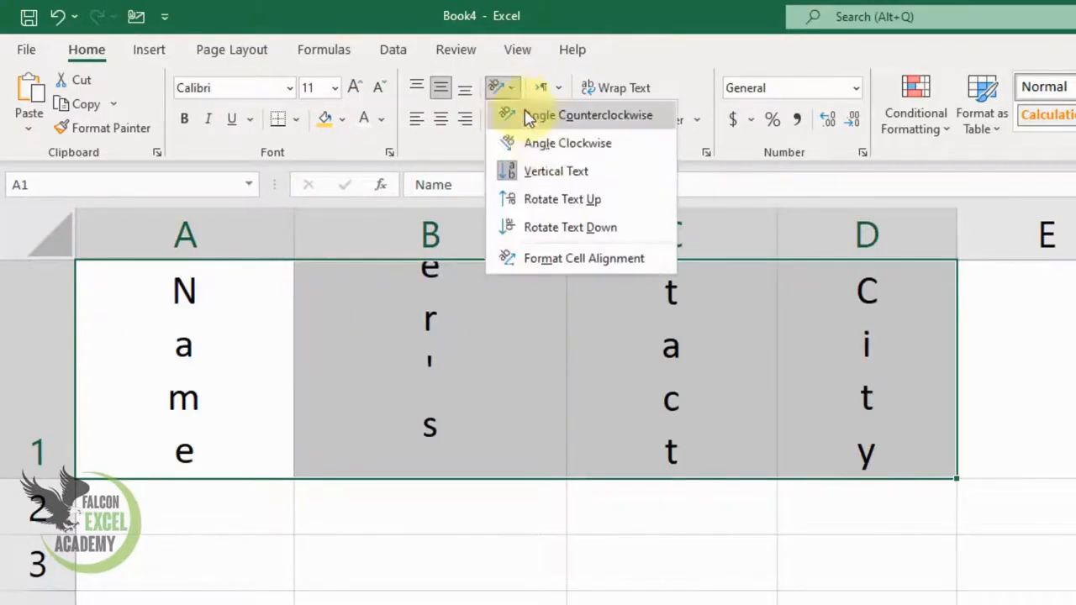
click(560, 233)
click(440, 119)
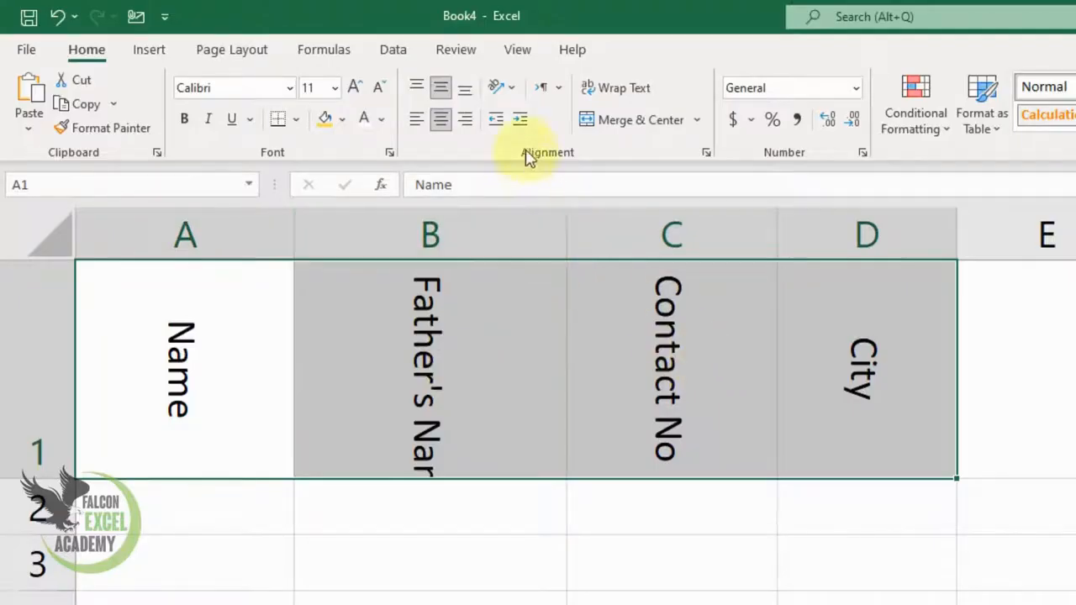
Set the text orientation of the header cells A1:D1 to 0 degrees through the cell alignment format settings.
click(510, 88)
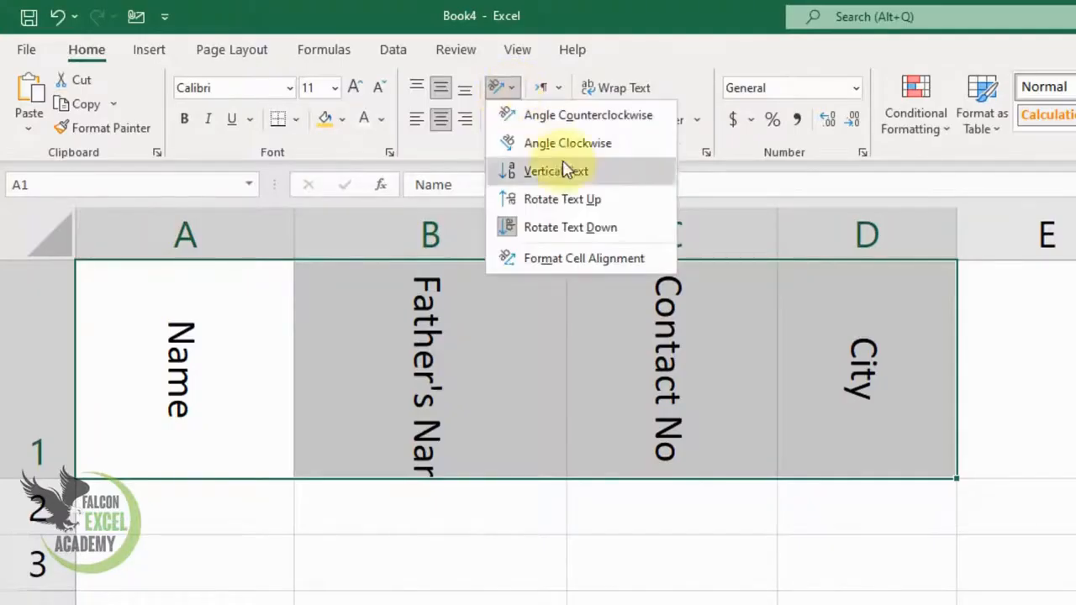
click(608, 265)
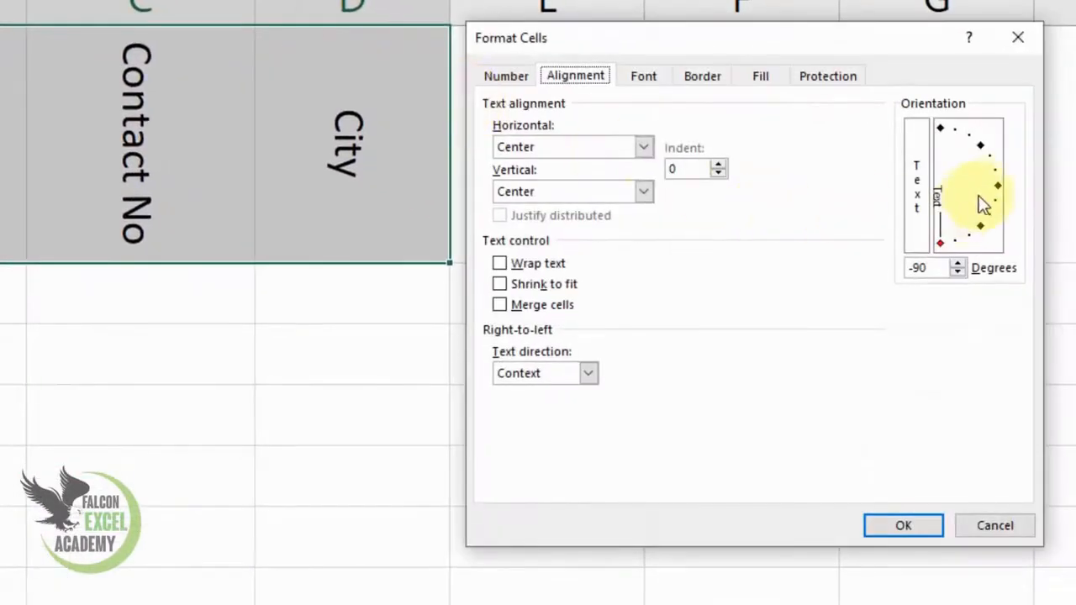
click(998, 187)
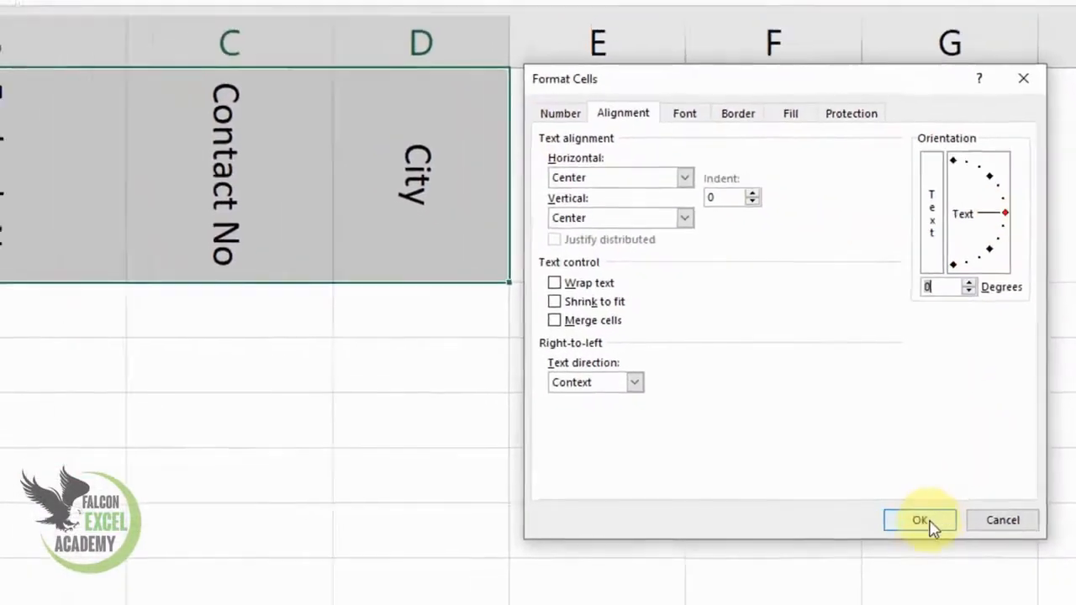
click(931, 521)
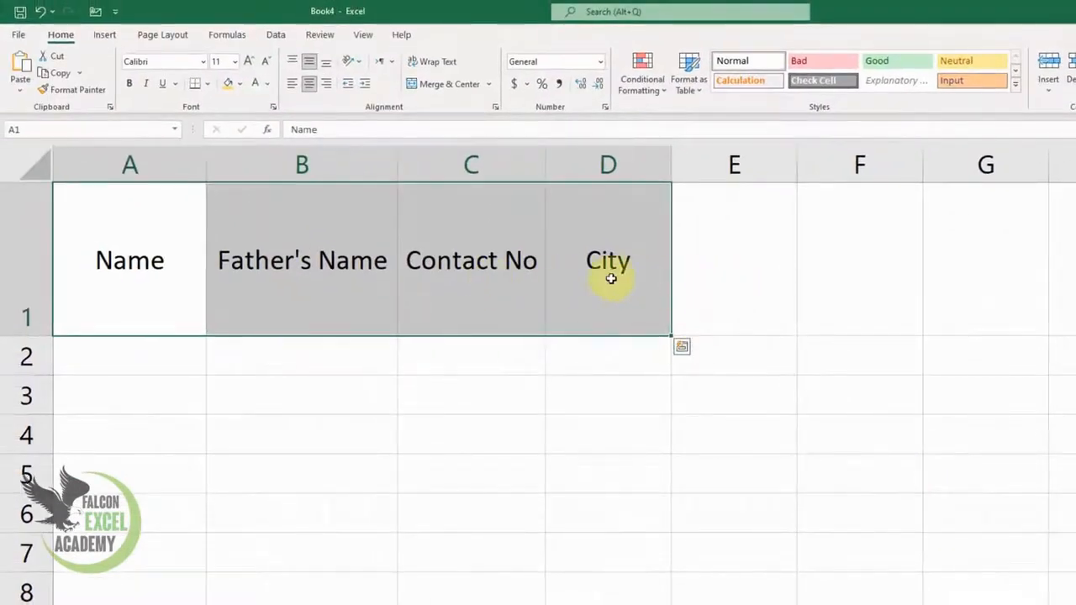
Increase the indent of the Name header in A1 by four levels.
click(609, 279)
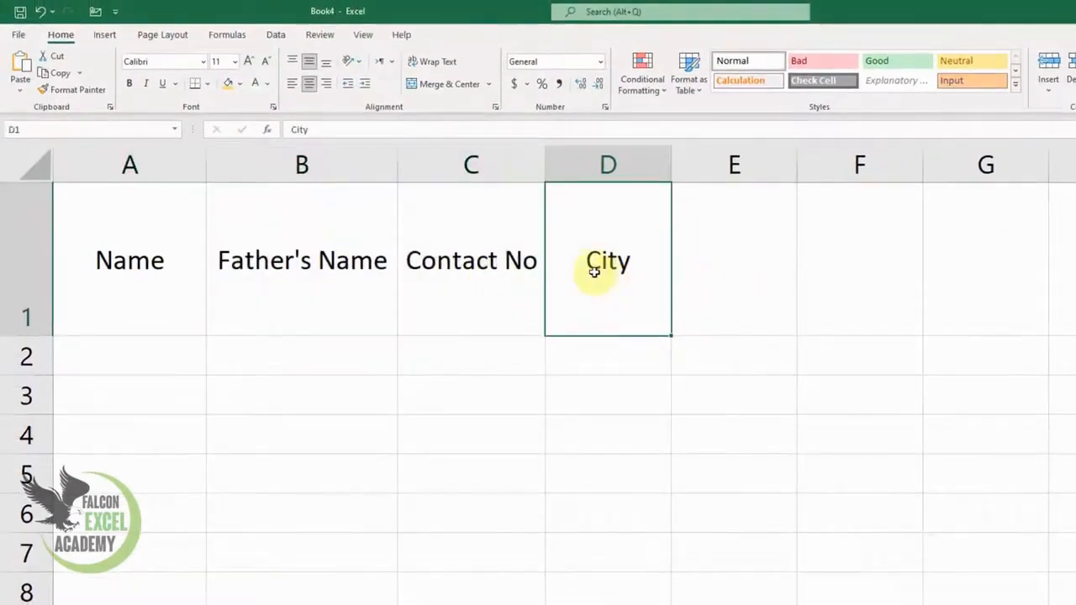
click(146, 260)
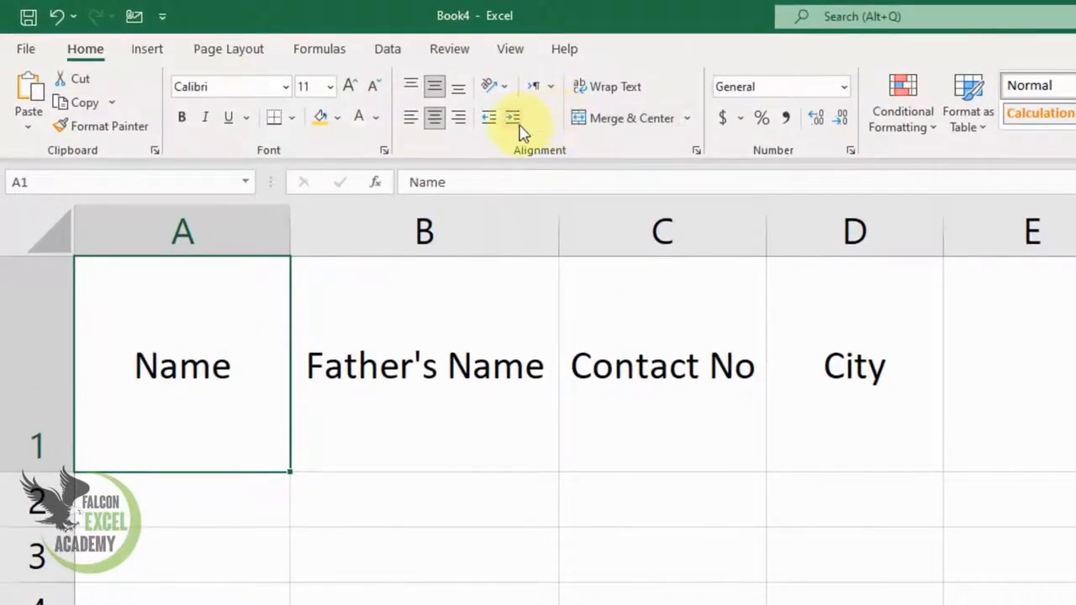
click(514, 119)
click(514, 120)
click(515, 119)
click(514, 119)
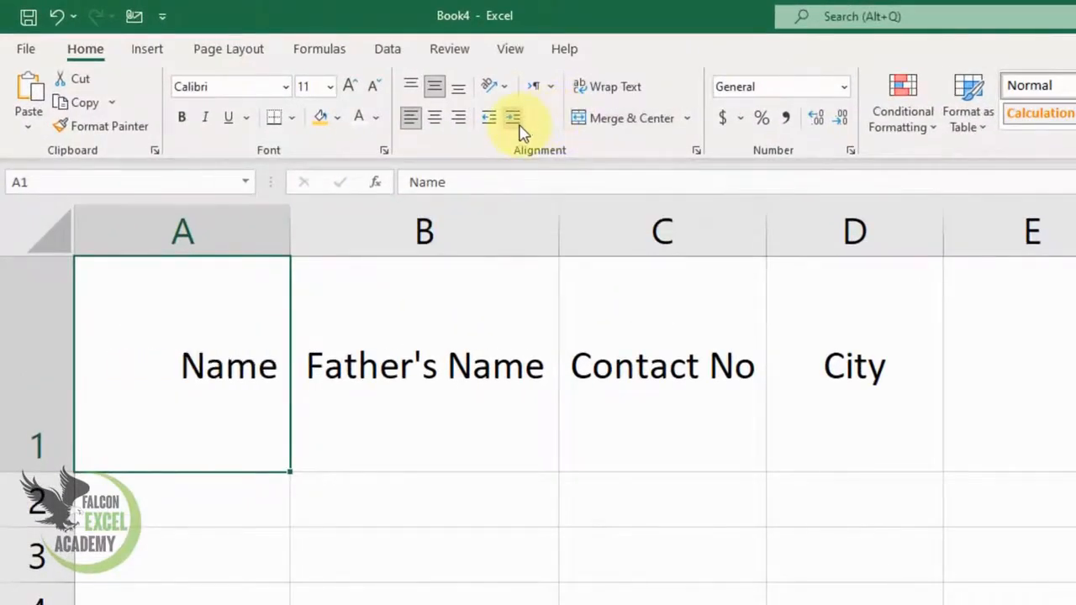
Remove the indent from the Name header in A1 and increase it again by two levels.
click(490, 119)
click(490, 119)
click(490, 120)
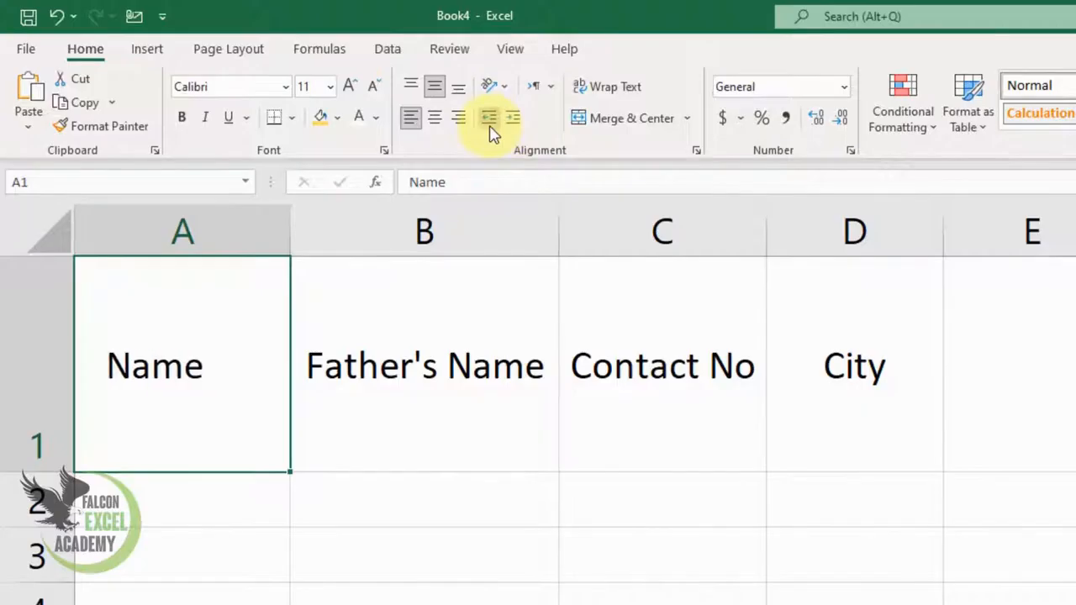
click(490, 119)
click(515, 119)
click(514, 119)
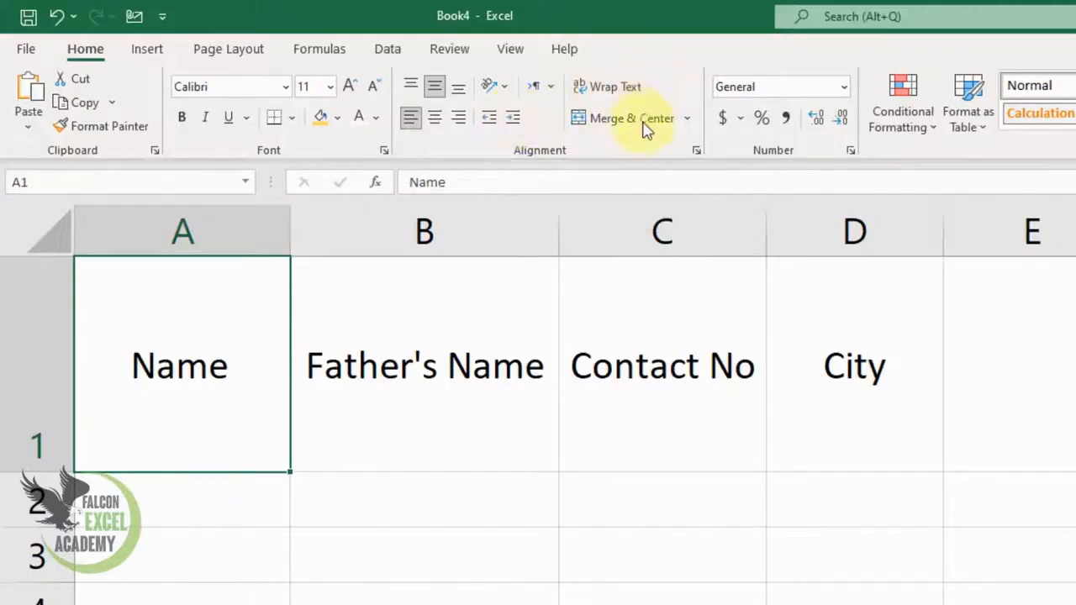
On a new blank sheet, enter the headers name, fateher'name and total marks in A1:C1.
click(231, 512)
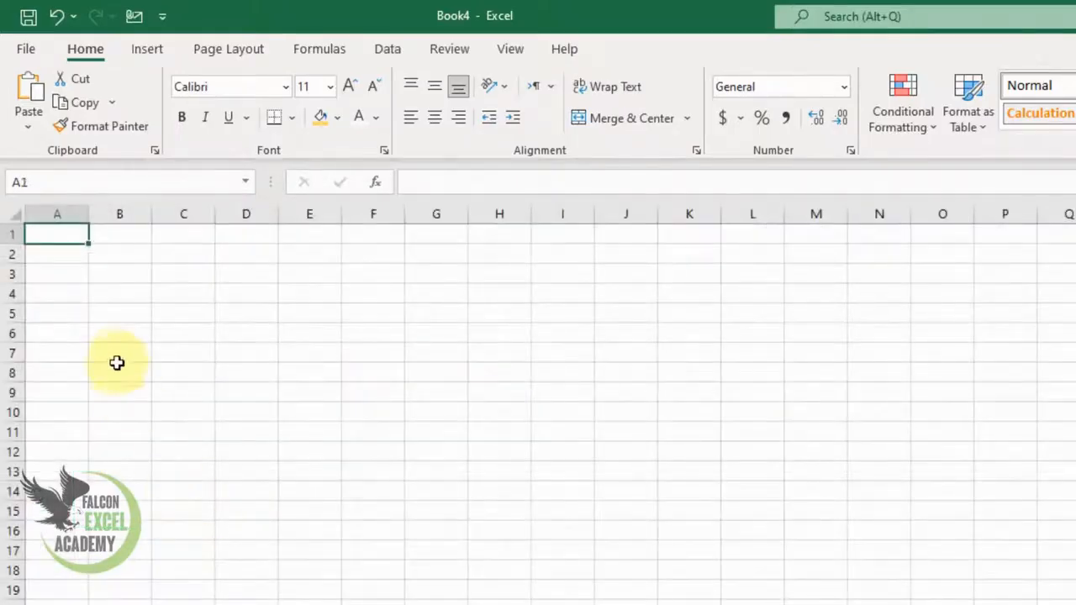
scroll(118, 372, up, 6)
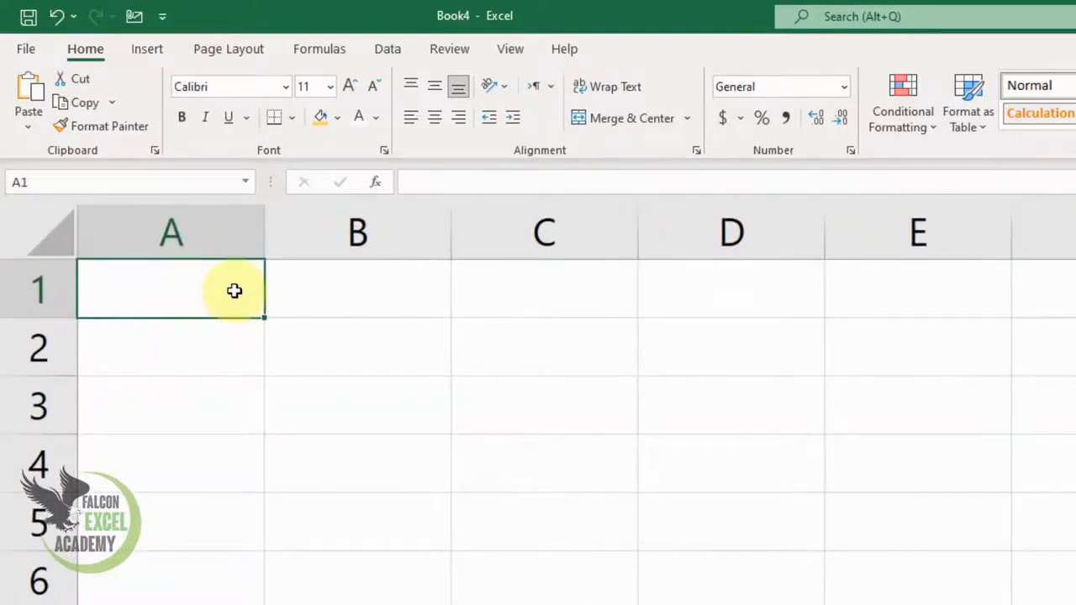
text(name)
key(Tab)
text(fatehr)
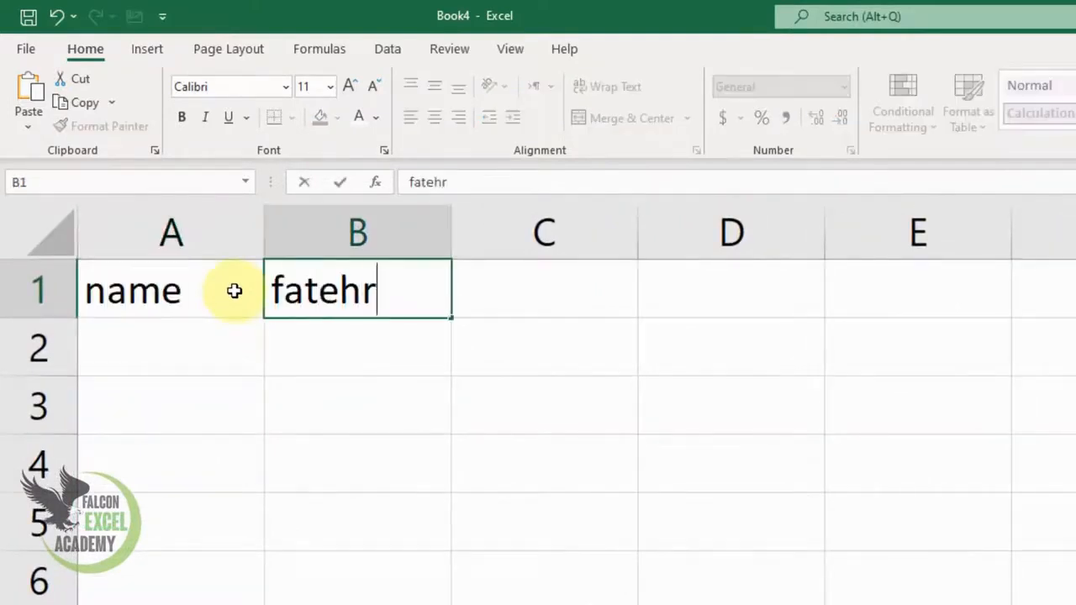
key(BackSpace)
text(er'name)
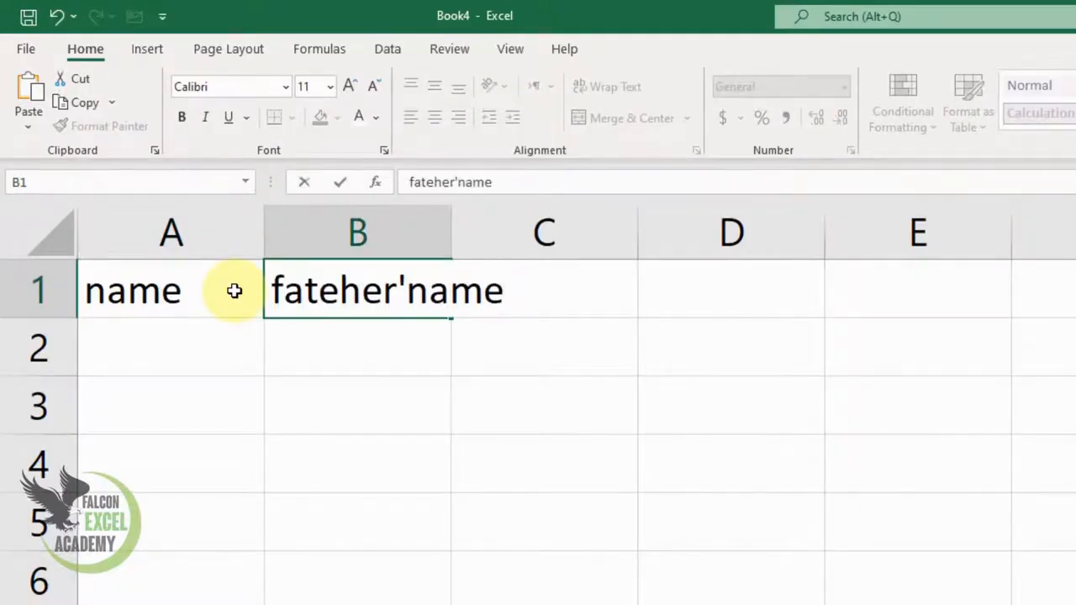
key(Tab)
text(t)
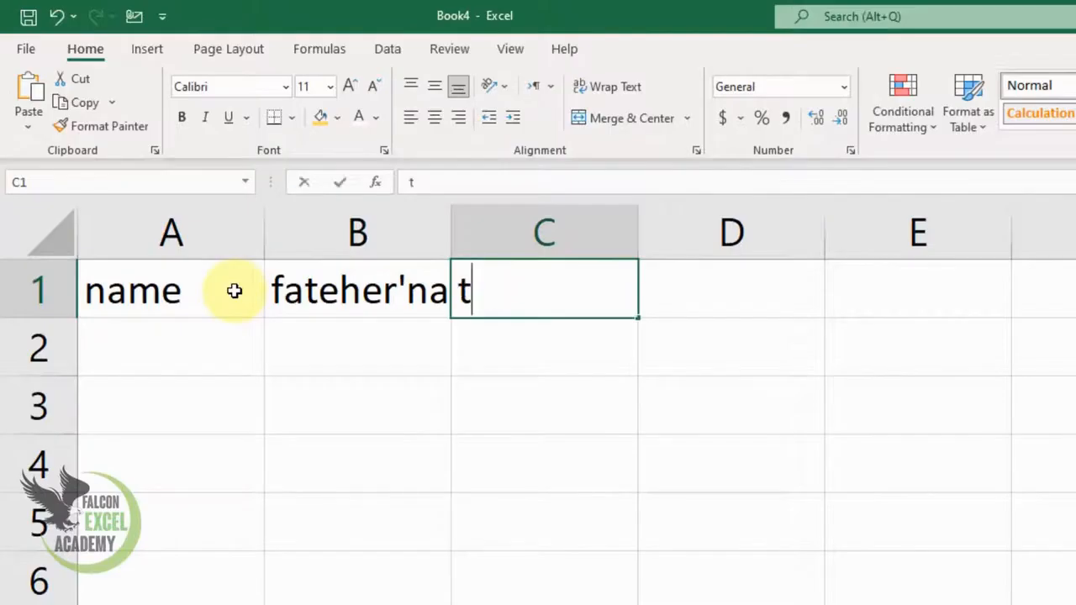
text(otal marks)
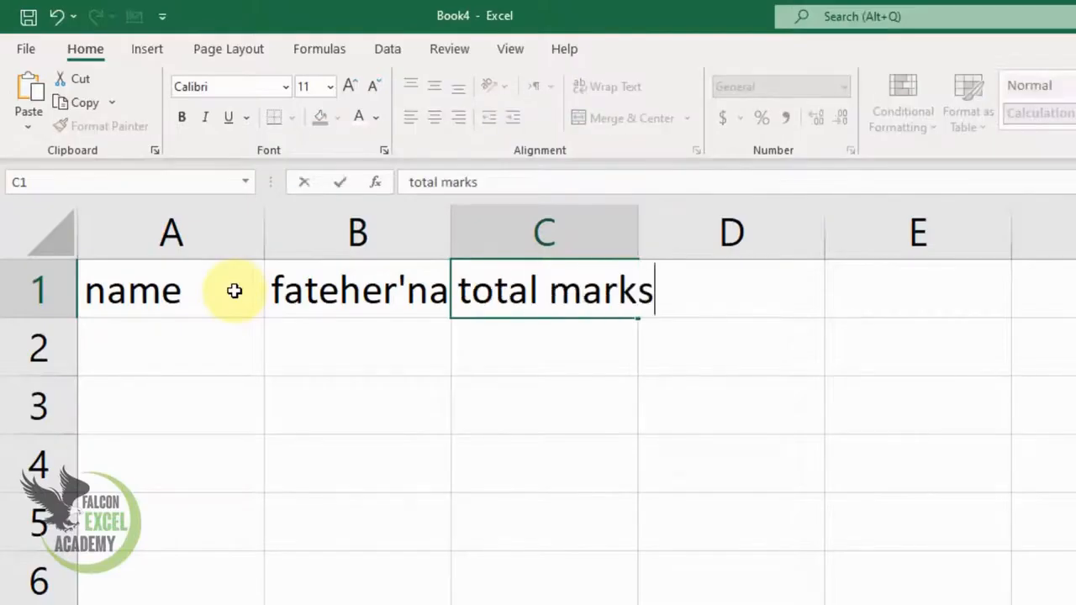
key(Return)
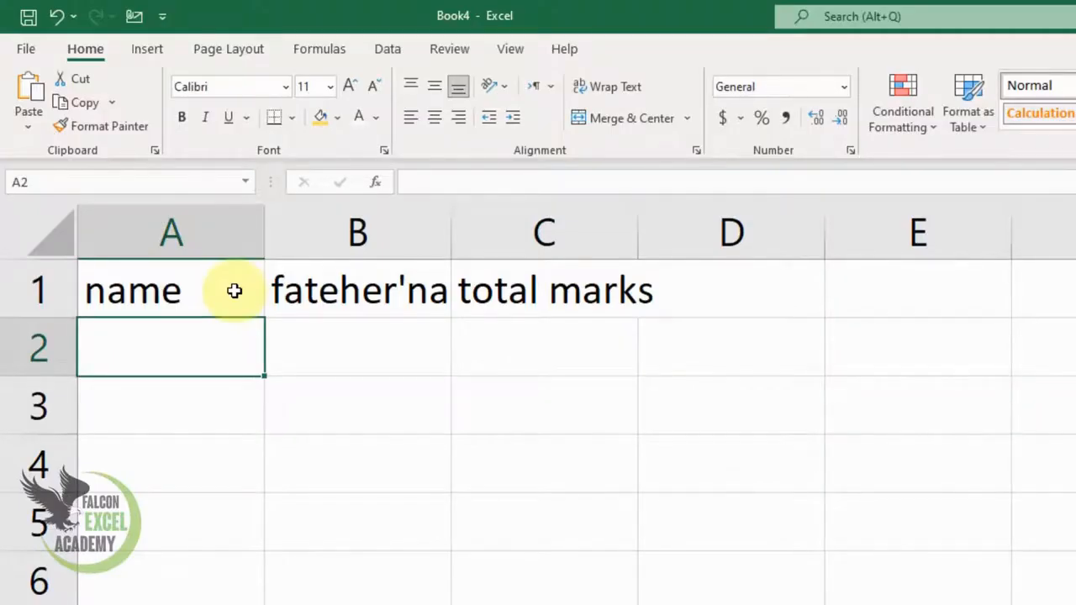
Wrap the text in cells A1:F1 and insert a line break before "name" in B1.
drag(236, 291, 1047, 296)
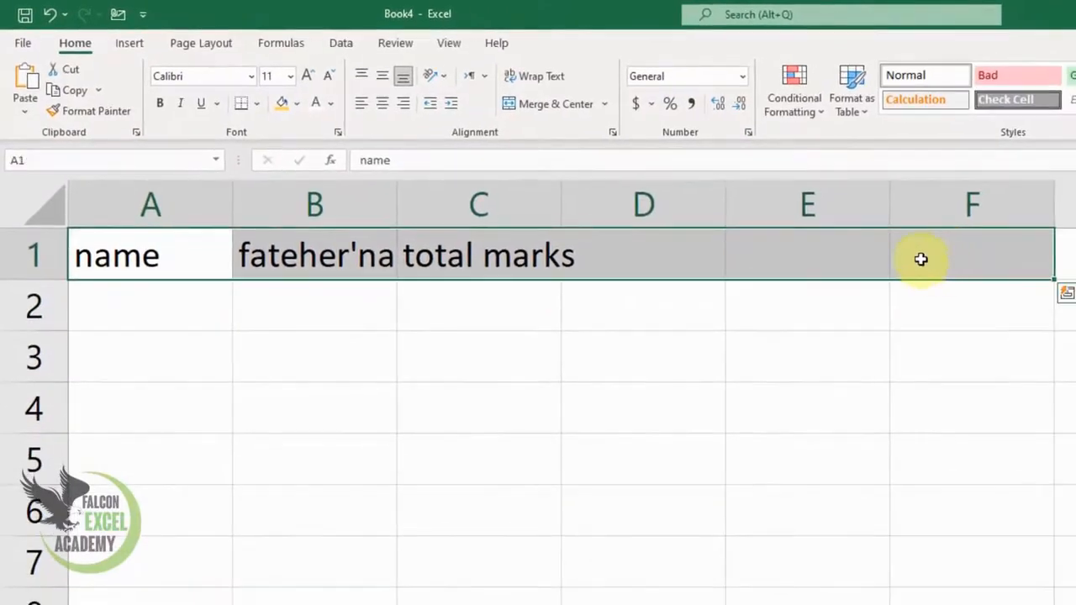
click(543, 82)
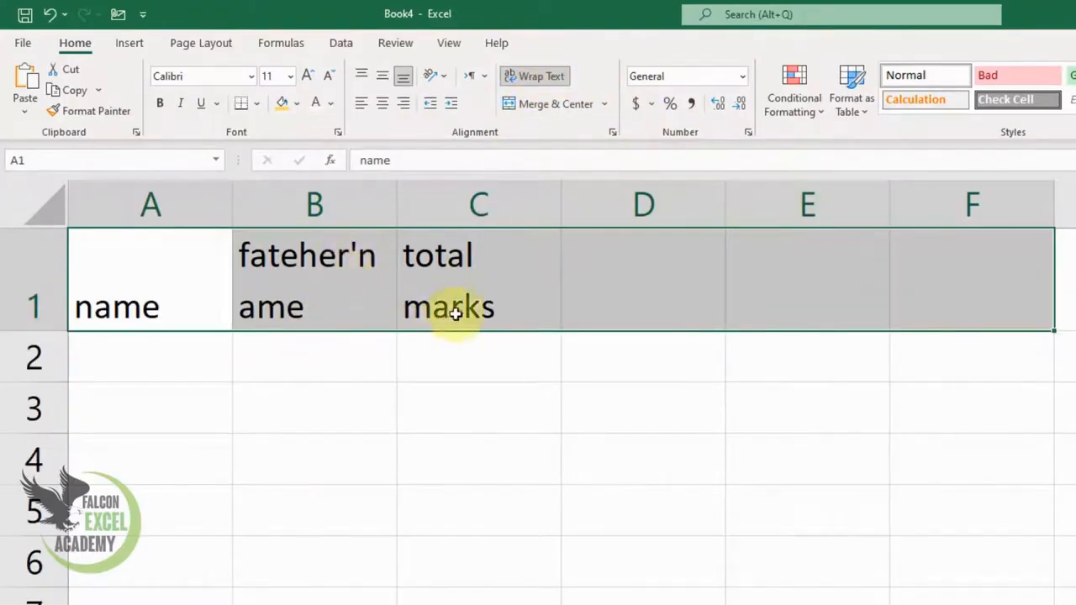
click(504, 307)
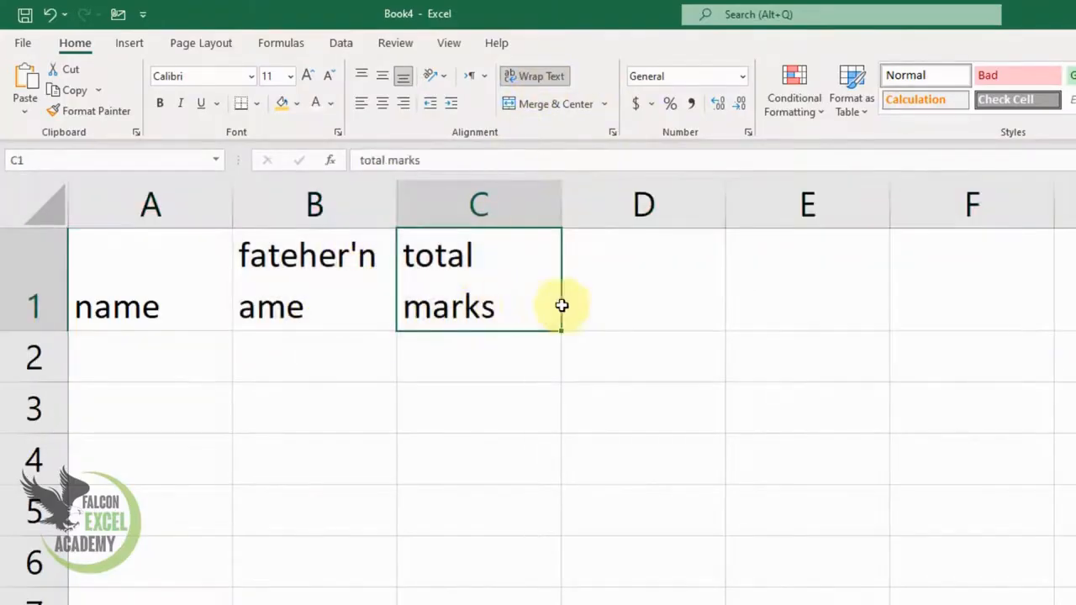
double_click(361, 257)
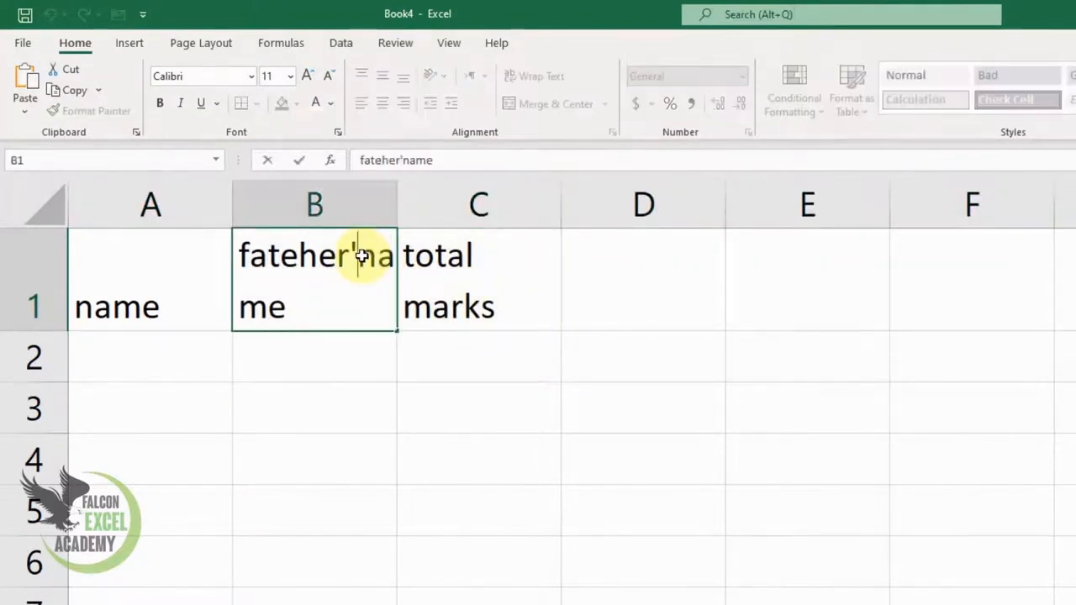
key(alt+Return)
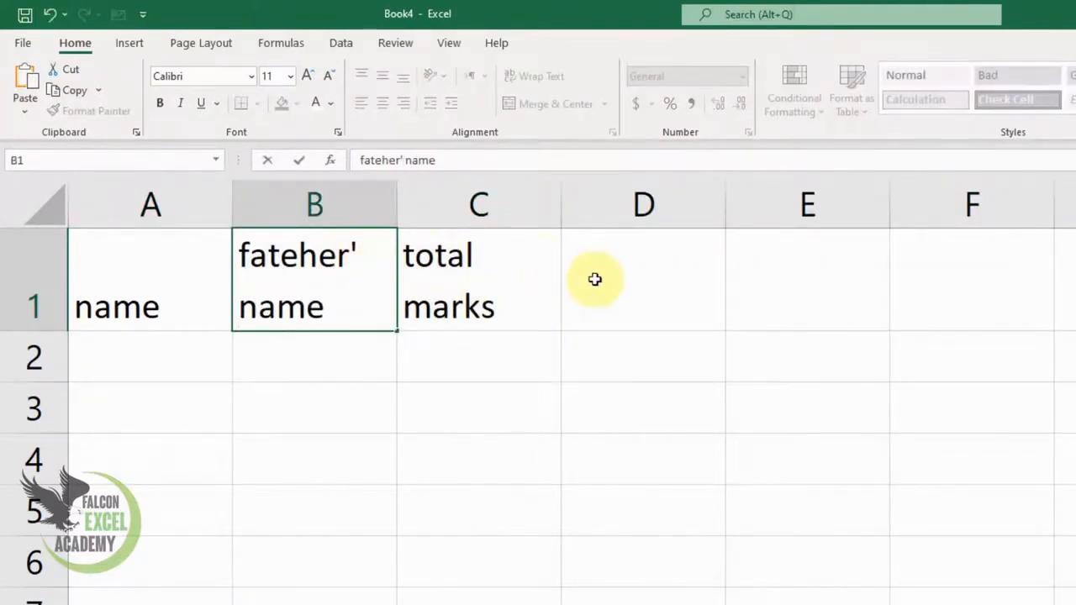
Enter falcon excel academy in D1.
click(709, 301)
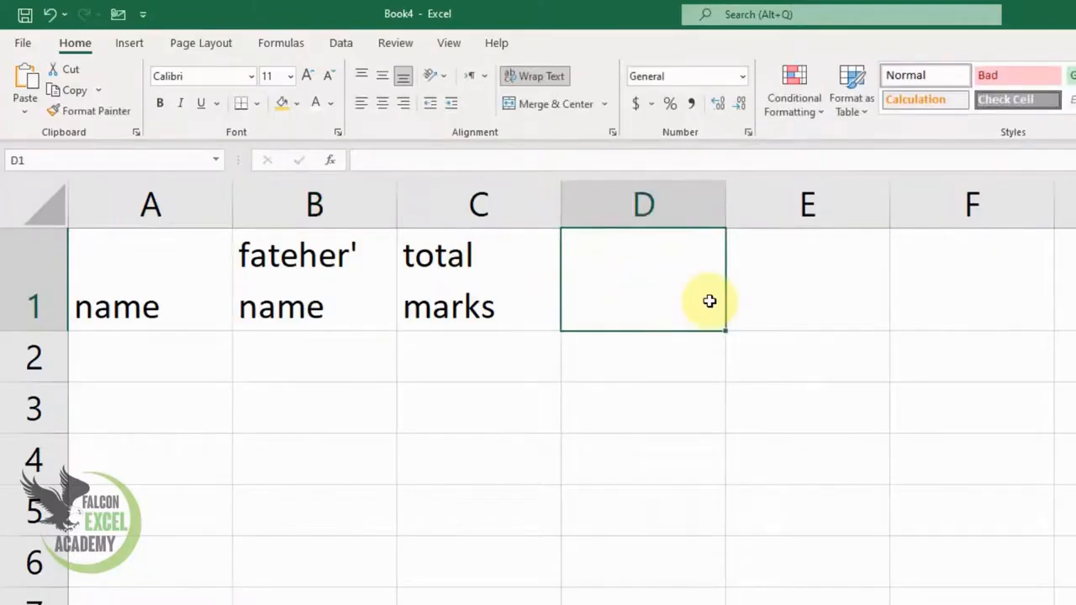
text(falcon excel academy)
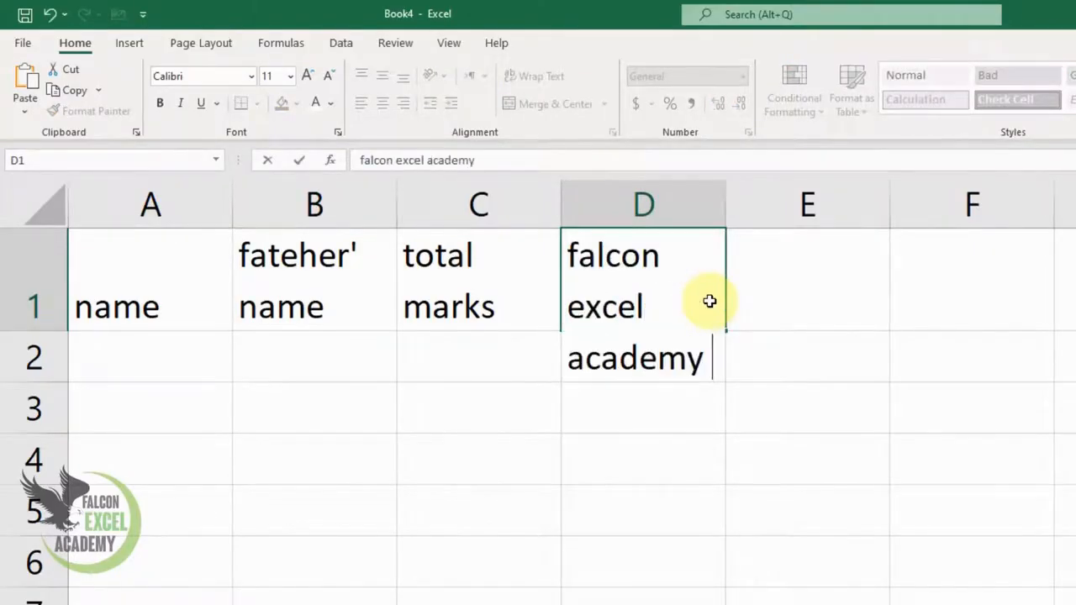
key(Return)
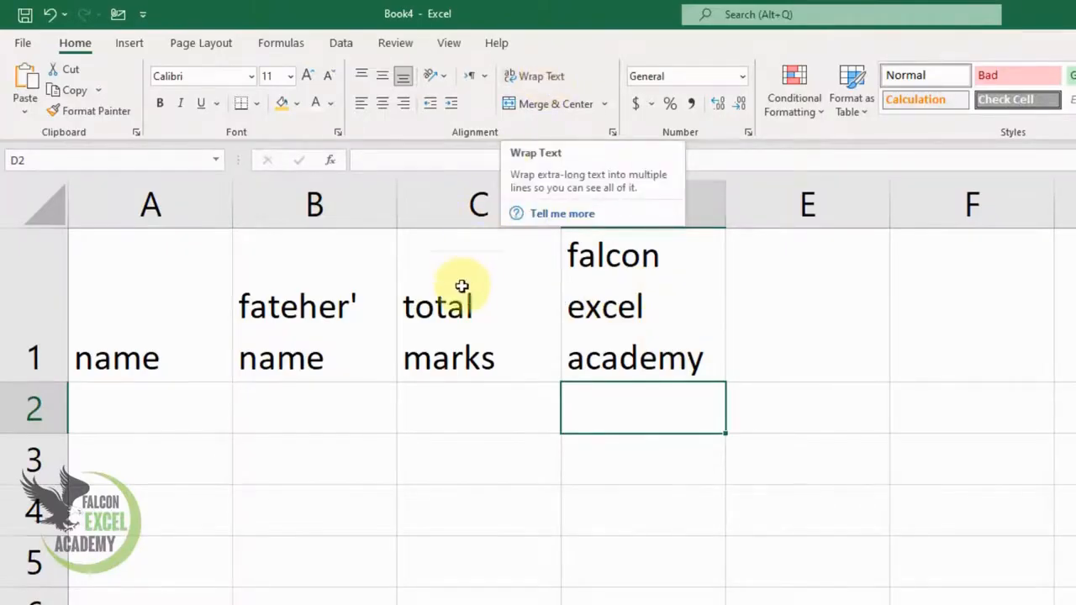
click(605, 104)
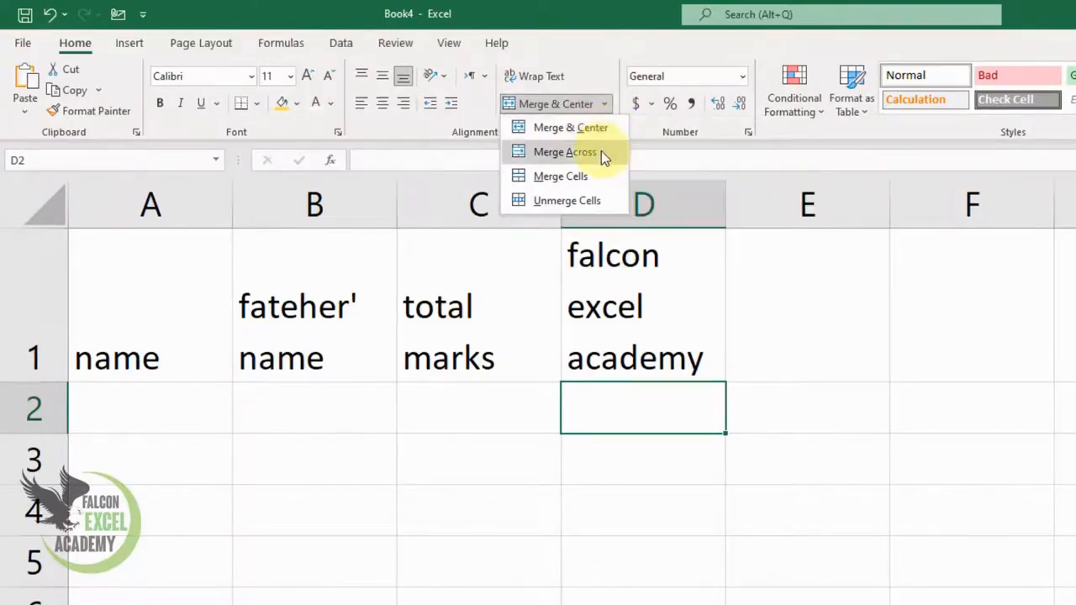
click(589, 216)
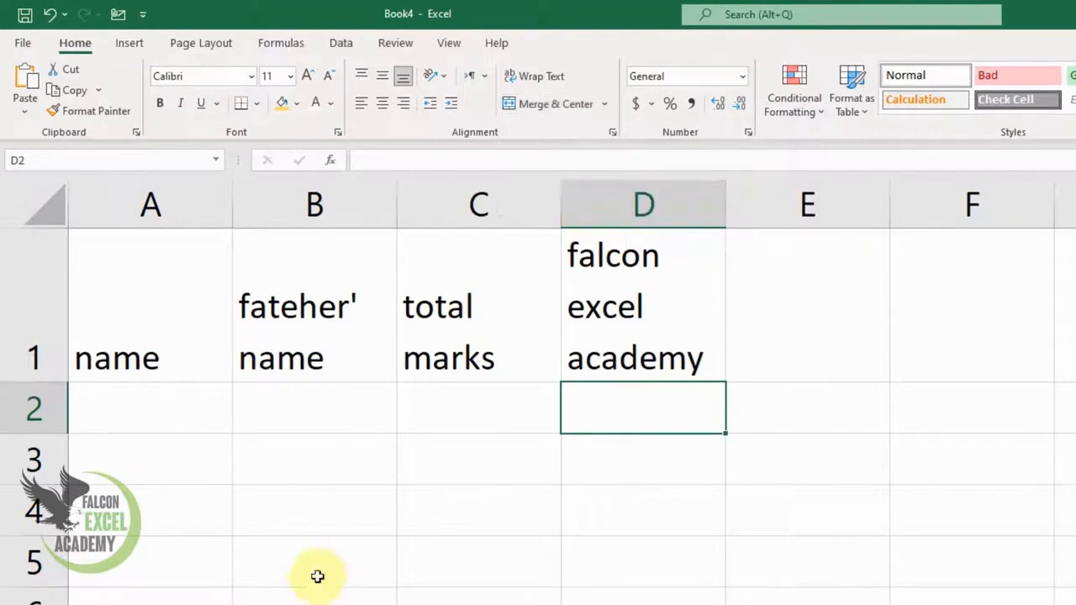
click(158, 459)
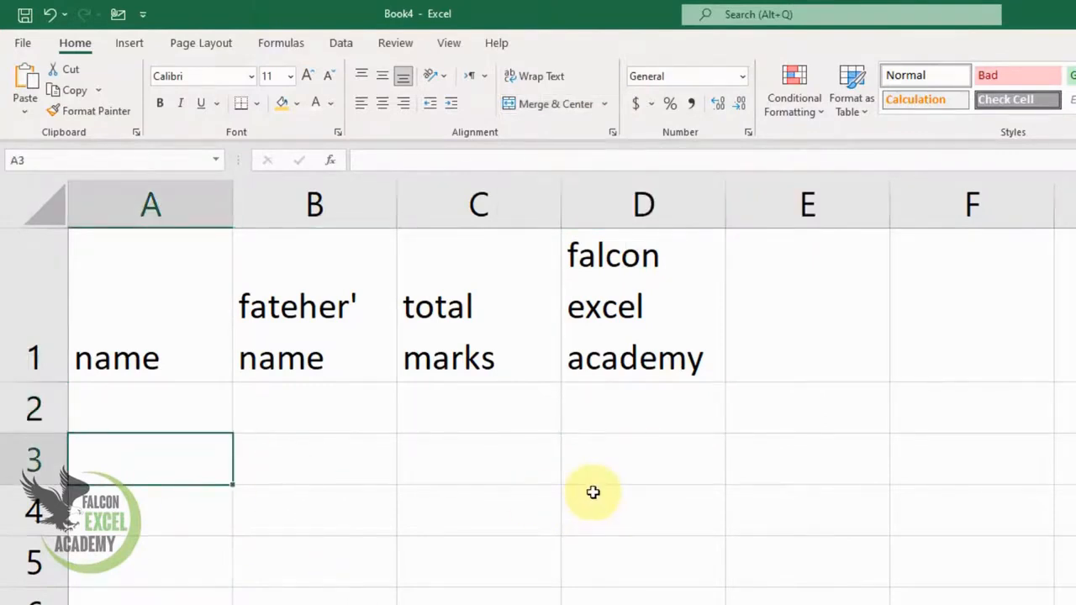
Clear the headers in A1:C1 and move falcon excel academy from D1 to A1.
drag(514, 367, 163, 348)
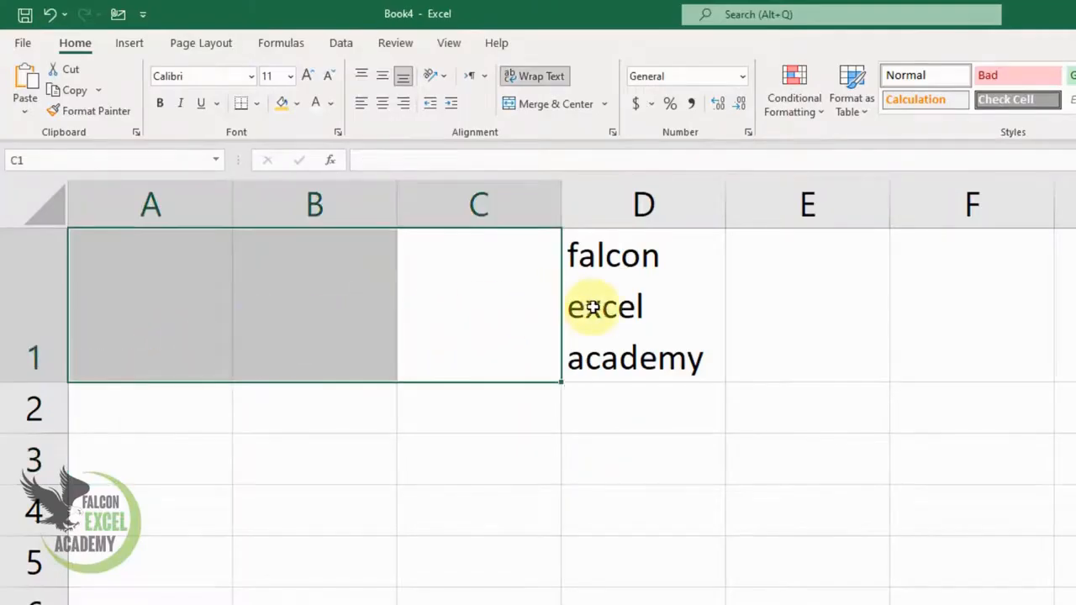
click(627, 310)
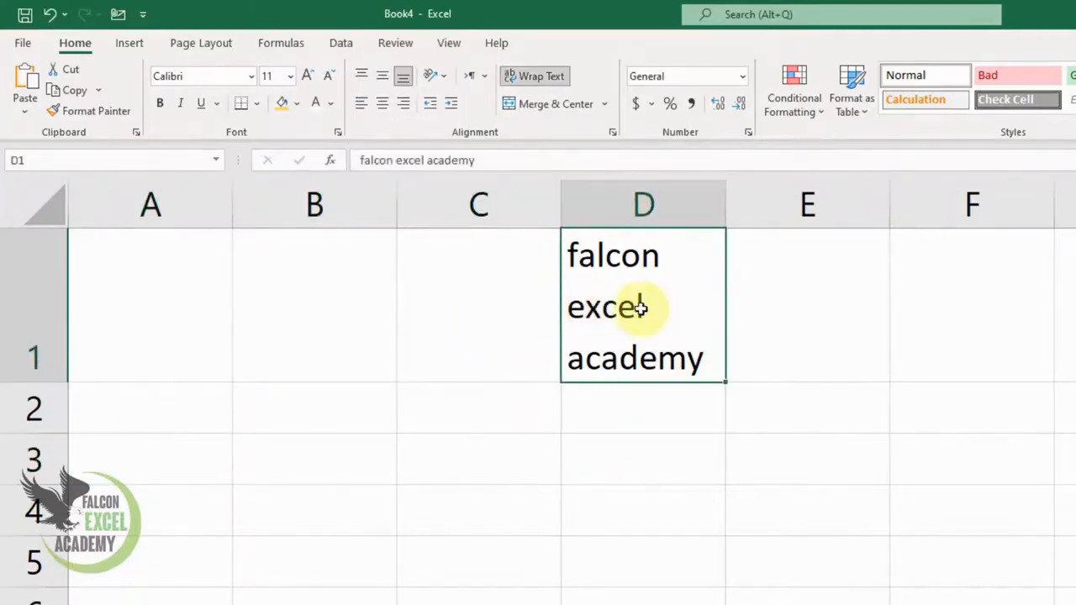
drag(184, 297, 902, 310)
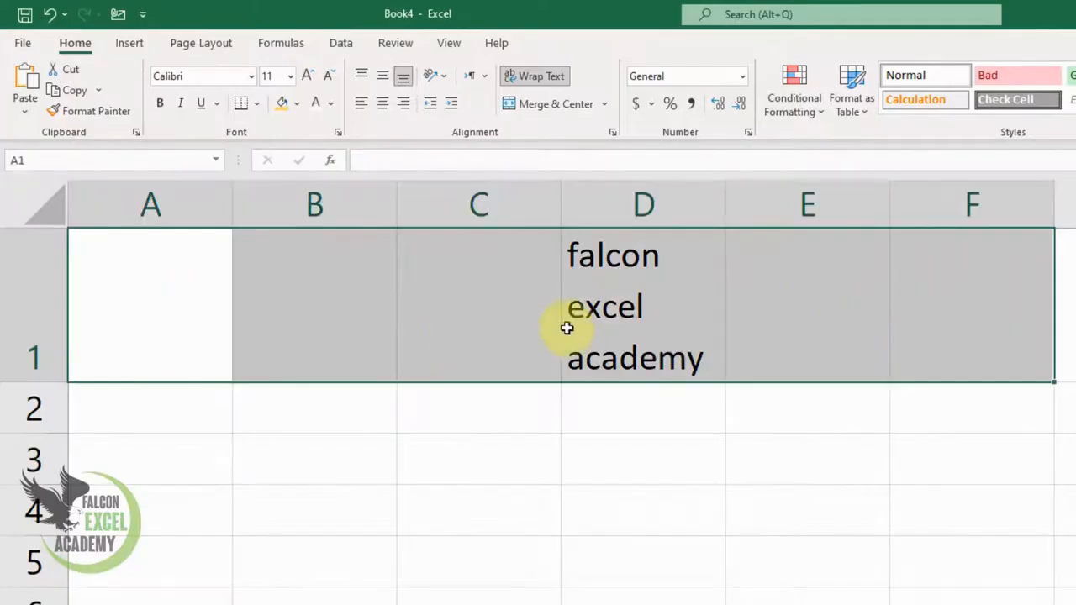
click(571, 326)
Merge and center the title across A1:G1 and fit the height of row 1 to its text.
drag(613, 385, 1075, 324)
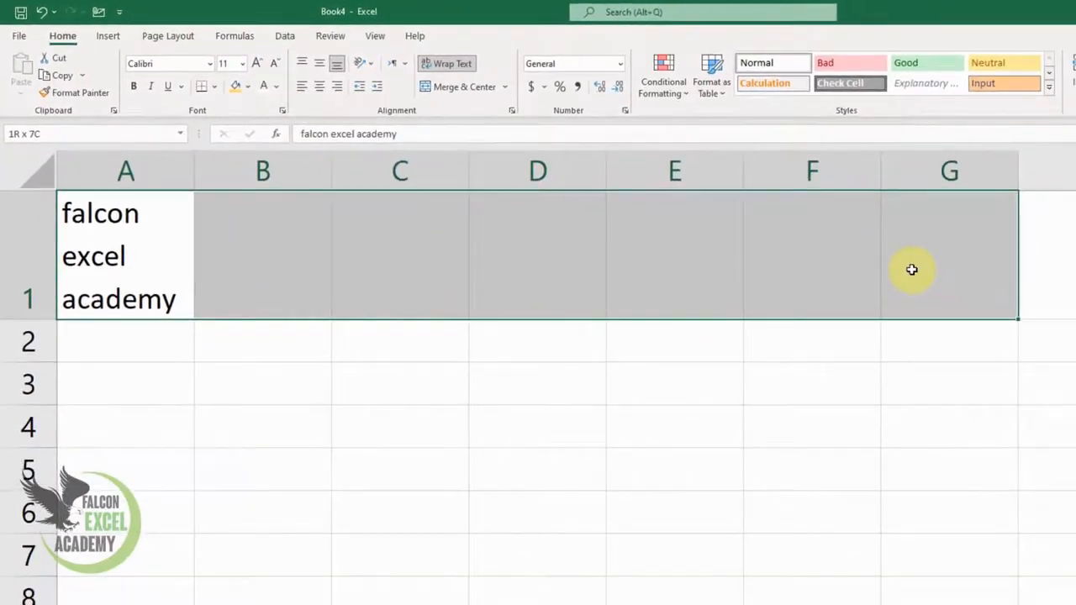
mouse_move(912, 269)
mouse_down()
mouse_move(826, 276)
mouse_move(160, 247)
mouse_move(911, 256)
mouse_up()
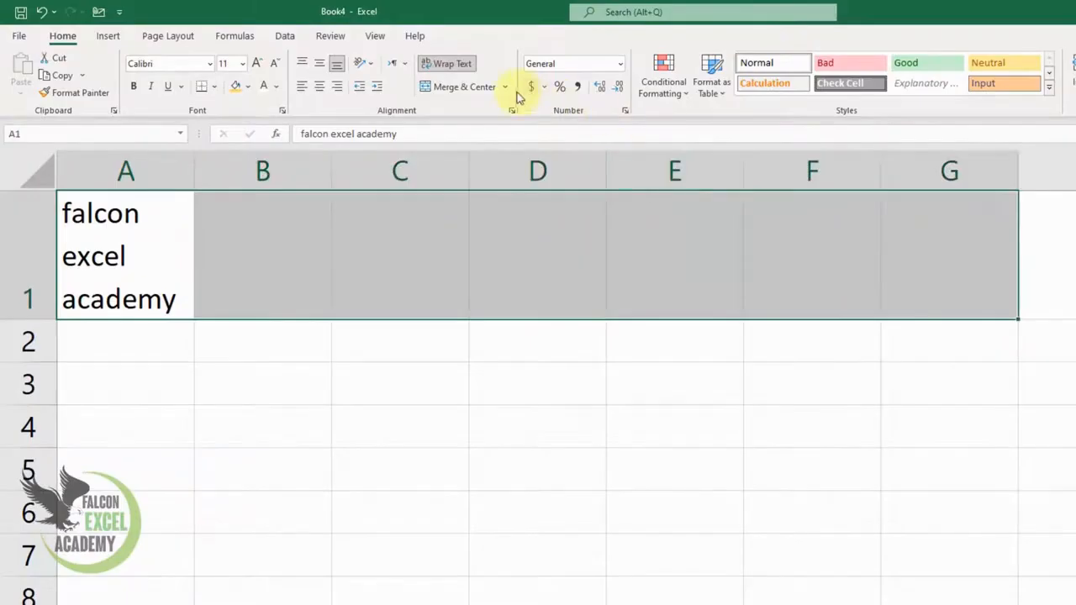
click(464, 91)
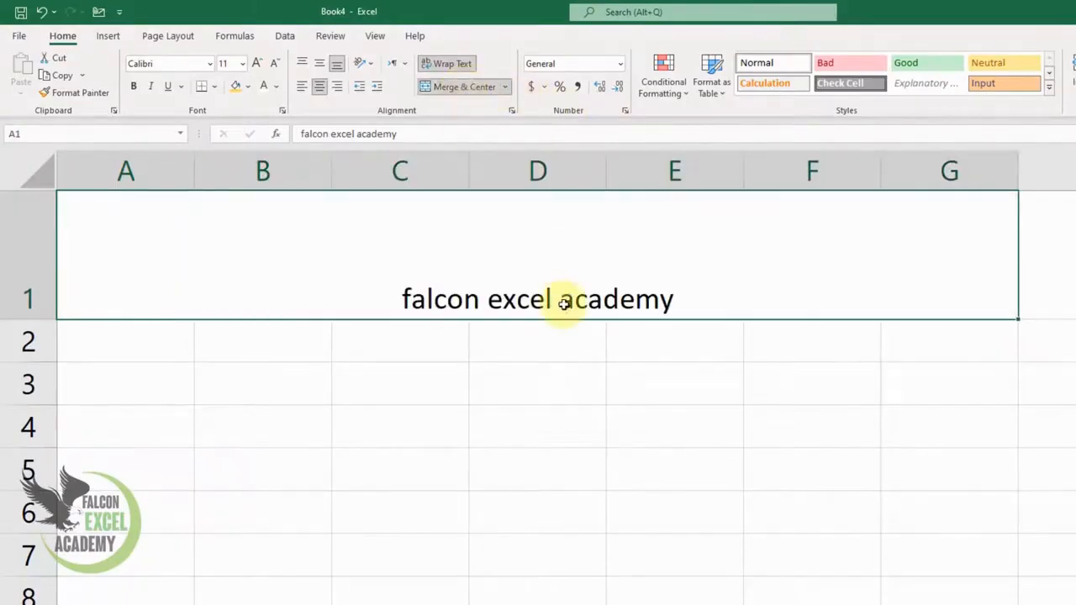
double_click(31, 320)
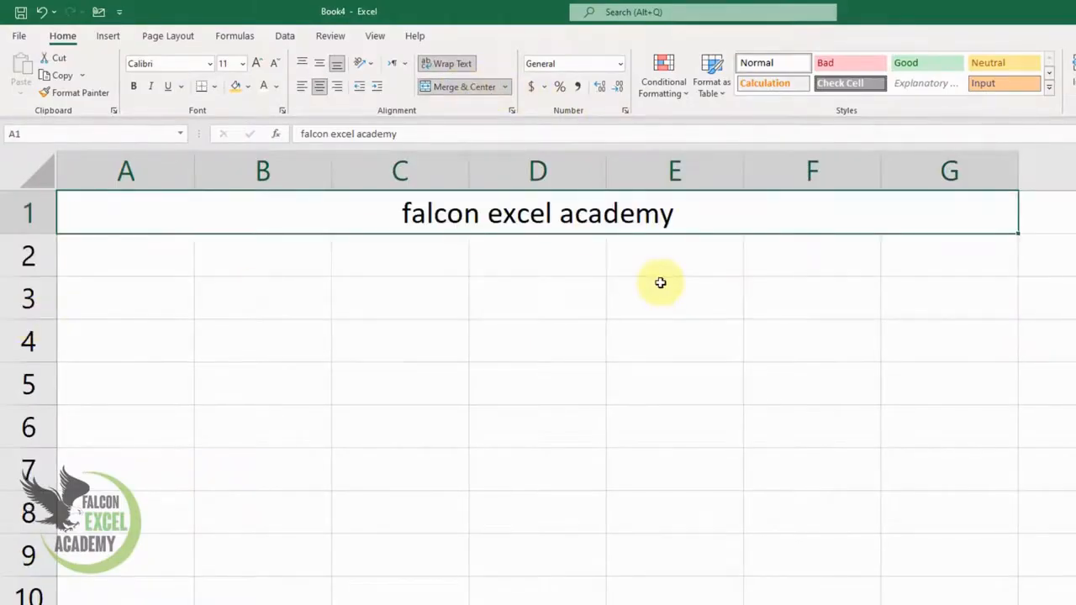
Unmerge the title cell spanning A1:G1.
click(507, 88)
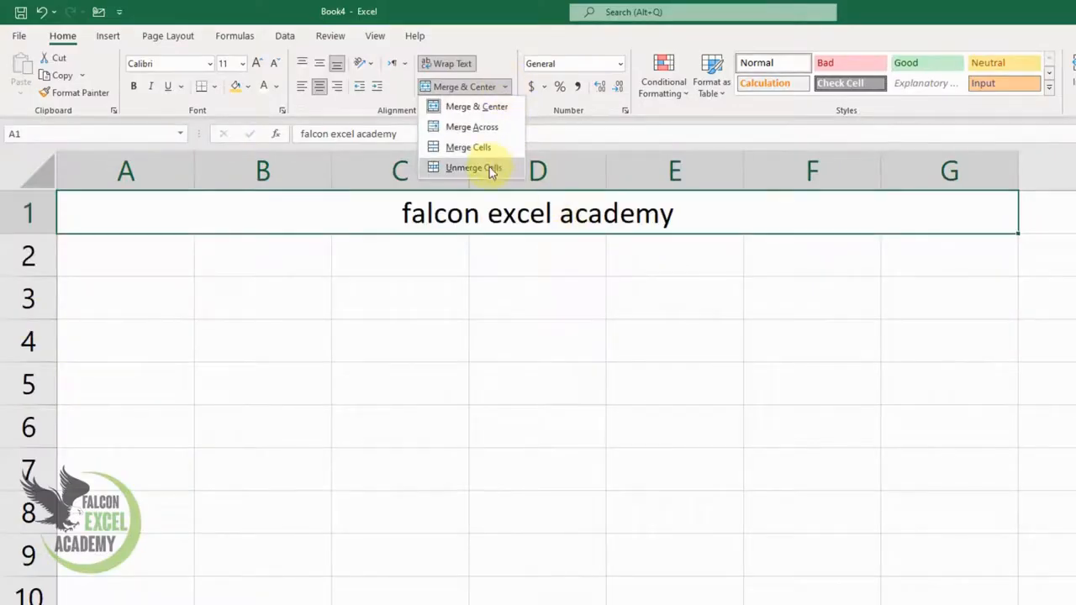
click(492, 168)
click(427, 264)
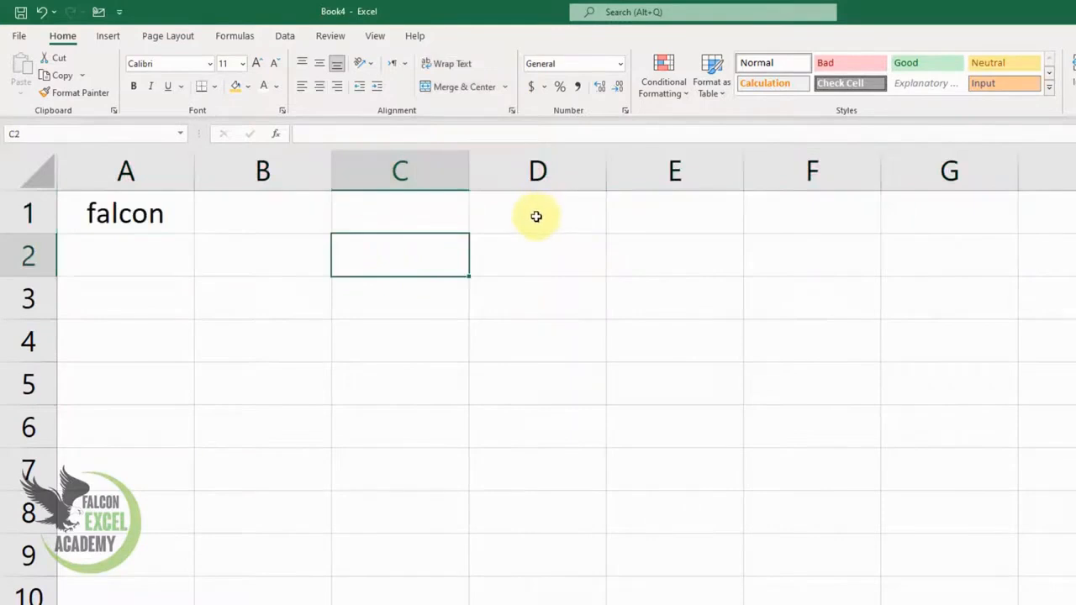
Apply Merge & Center to A1:G1 again for the falcon excel academy title.
click(149, 213)
drag(90, 214, 977, 203)
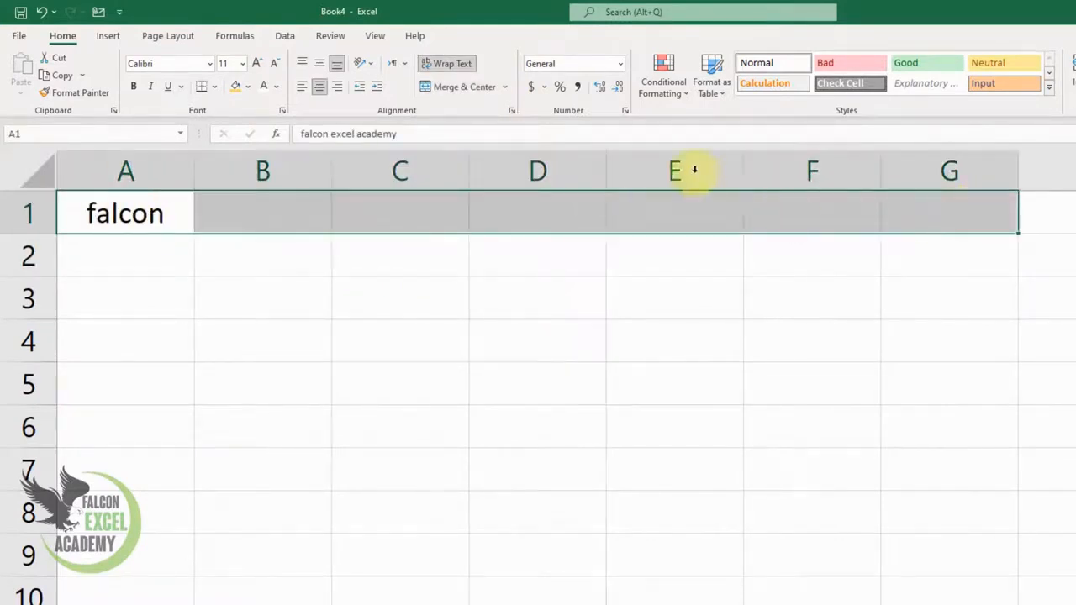
click(506, 87)
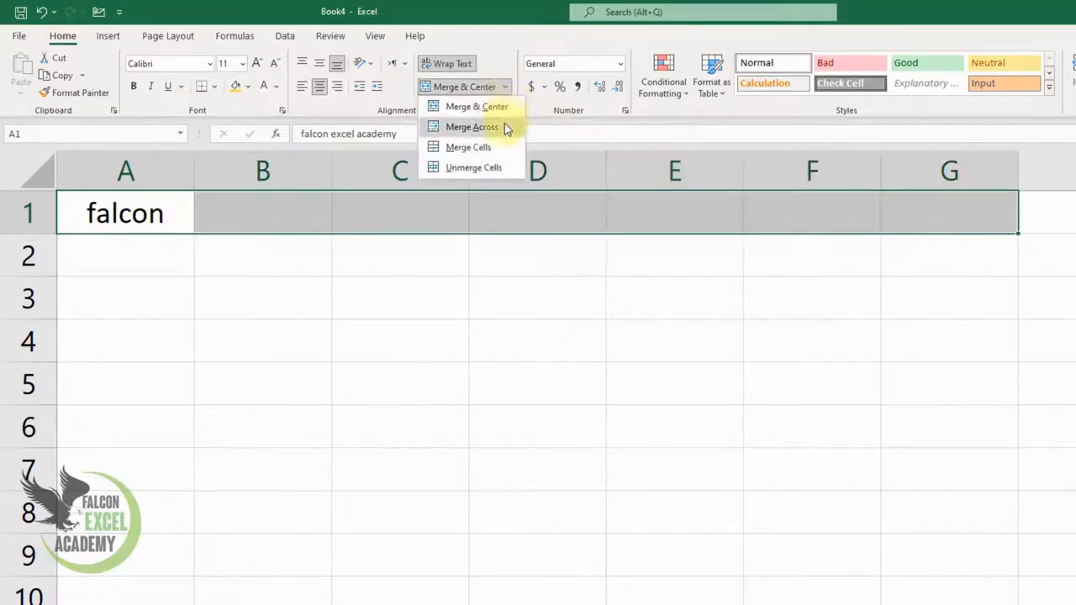
click(475, 106)
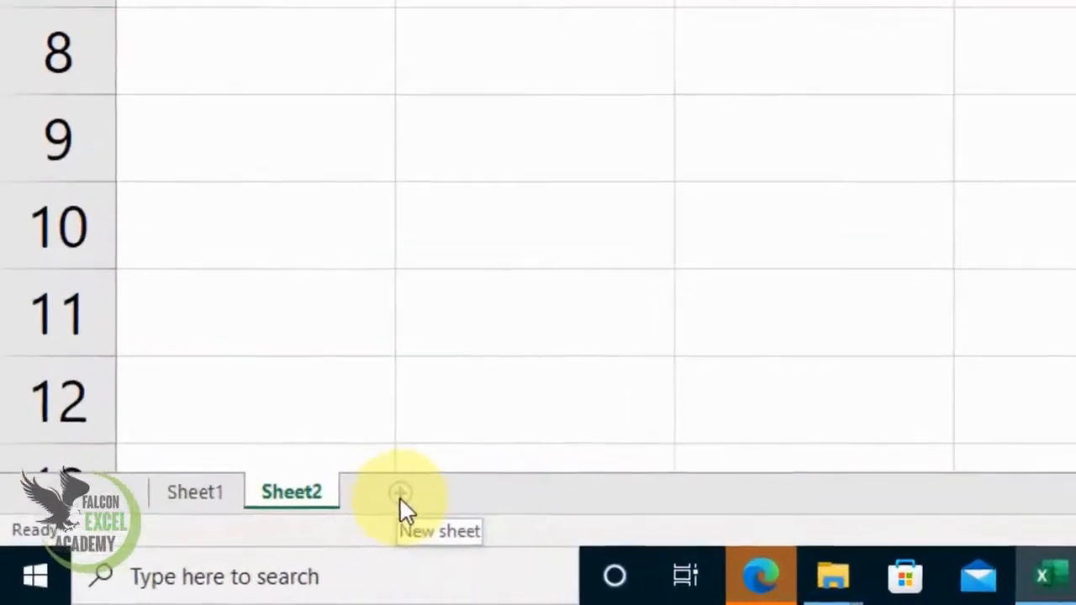
Add three new worksheets after Sheet2 and return to Sheet2.
click(413, 492)
click(518, 491)
click(620, 489)
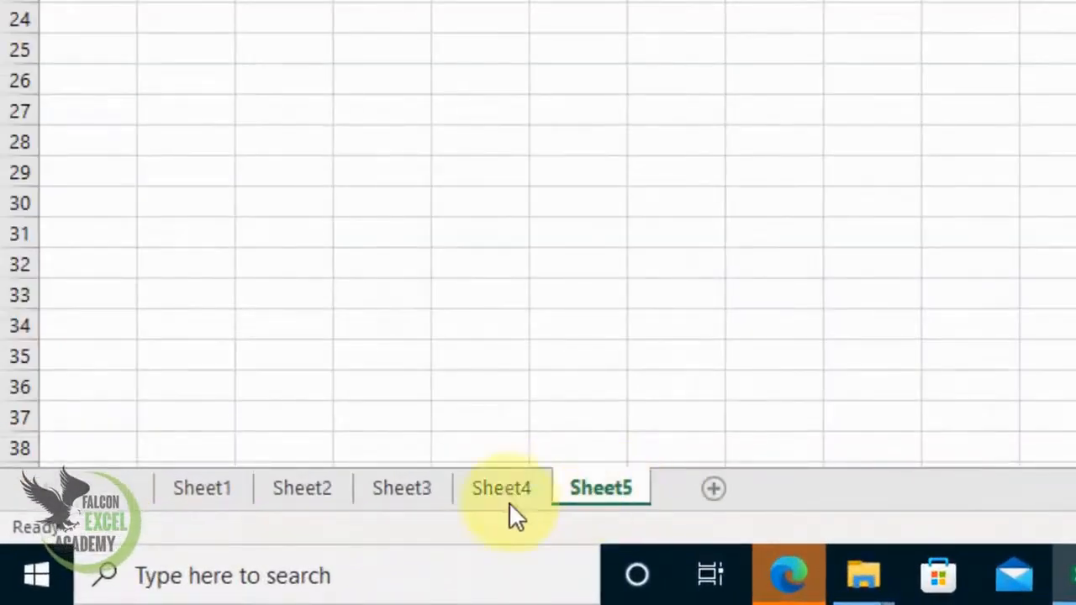
click(306, 495)
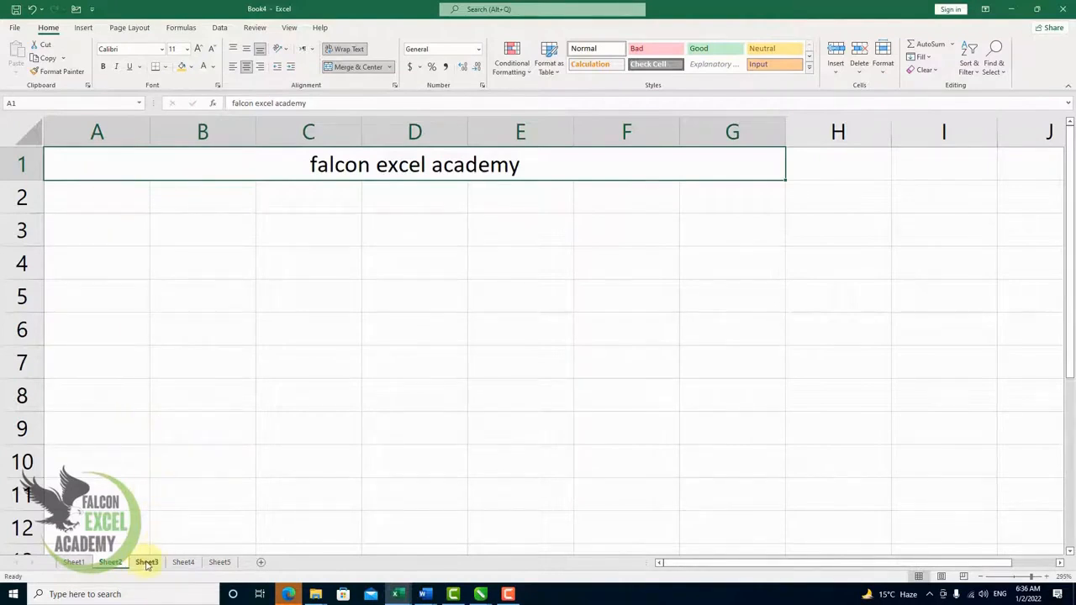
drag(93, 225, 699, 224)
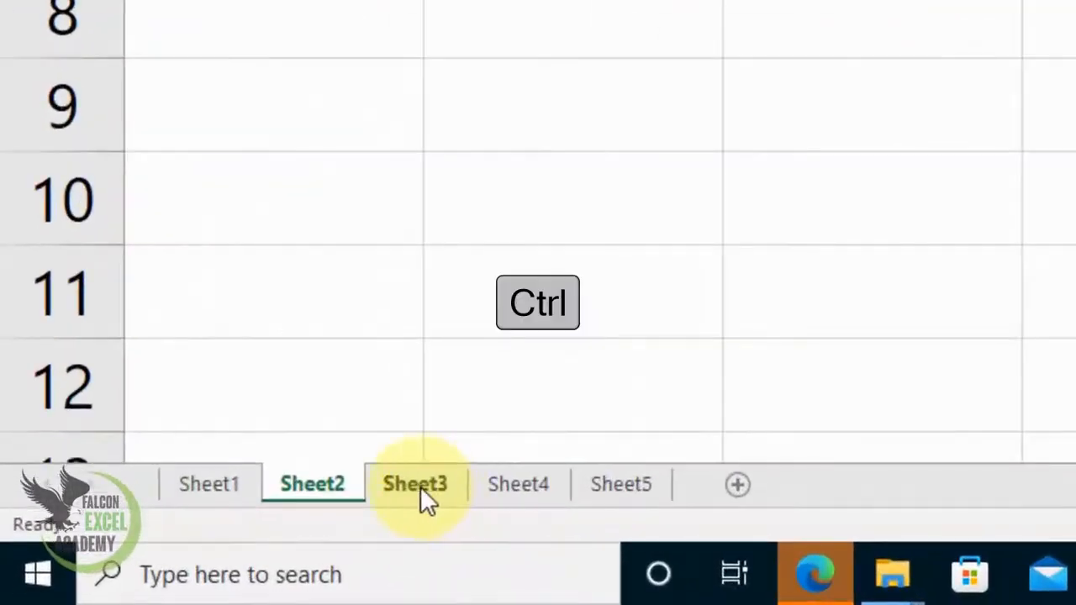
Group Sheet3, Sheet4 and Sheet5 with Sheet2 so that edits apply to all four sheets.
ctrl+click(421, 487)
ctrl+click(544, 488)
ctrl+click(606, 490)
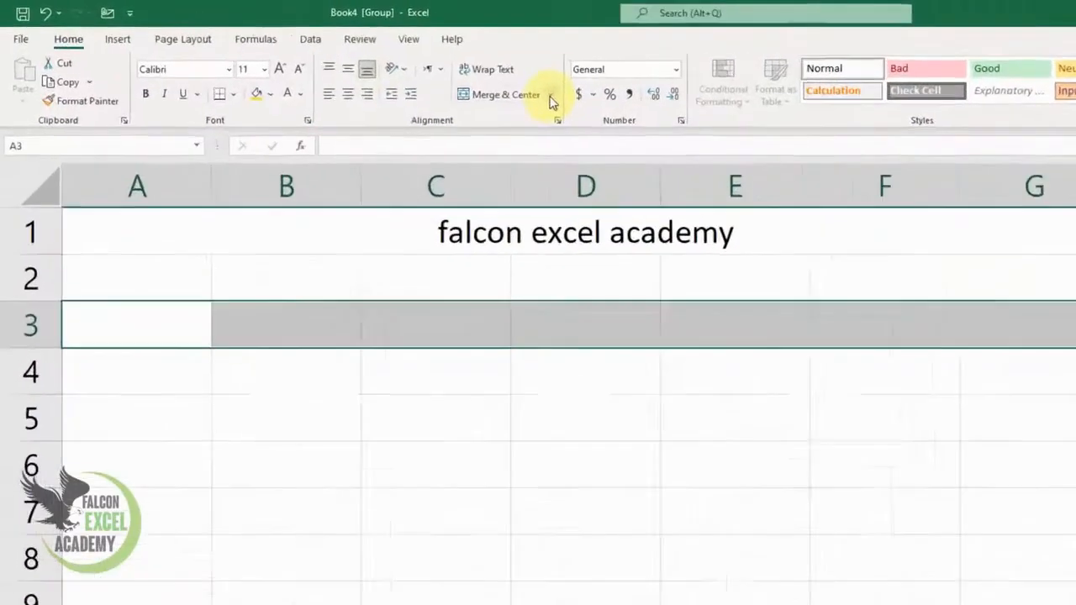
Apply Merge Across to A3:G3 on the grouped sheets and check the merged row on Sheet3.
click(389, 67)
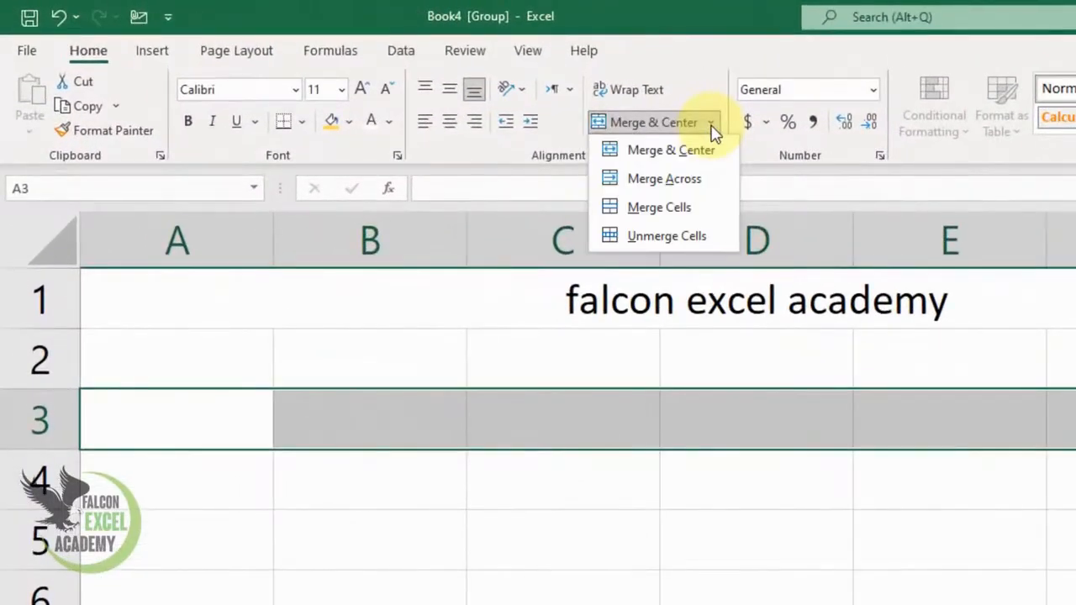
click(714, 183)
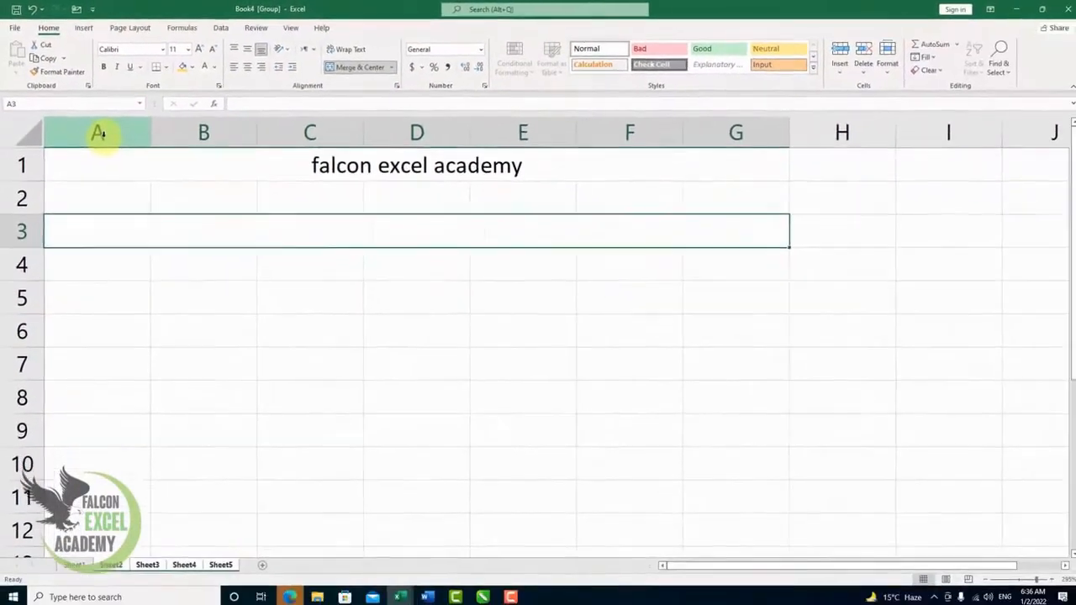
click(149, 568)
ctrl+scroll(144, 193, up, 8)
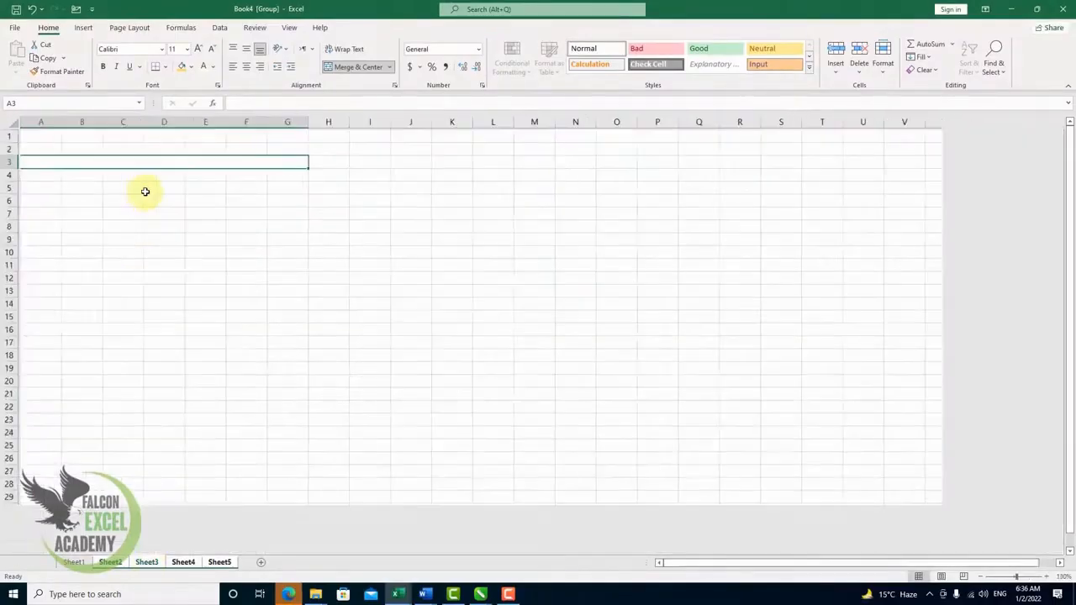
click(161, 232)
click(177, 207)
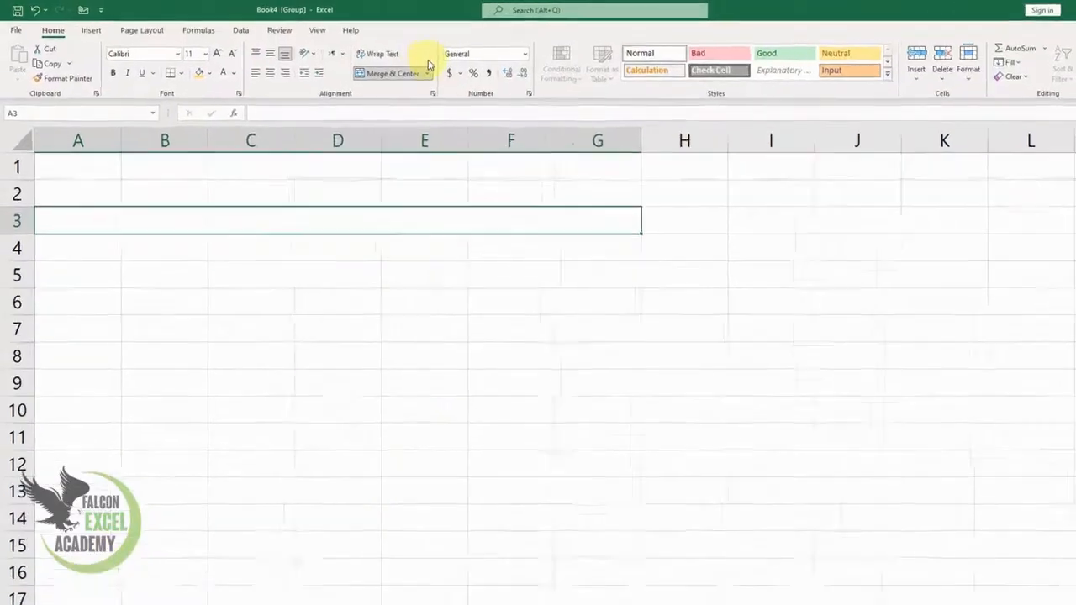
Unmerge A3:G3 on the grouped sheets and display the merge options again.
click(390, 67)
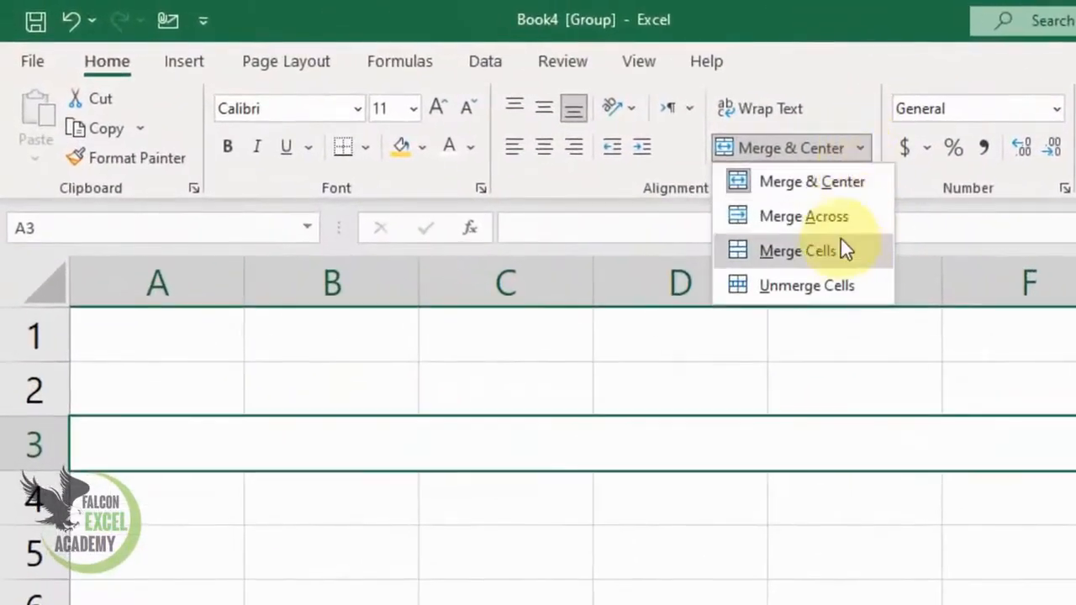
click(744, 263)
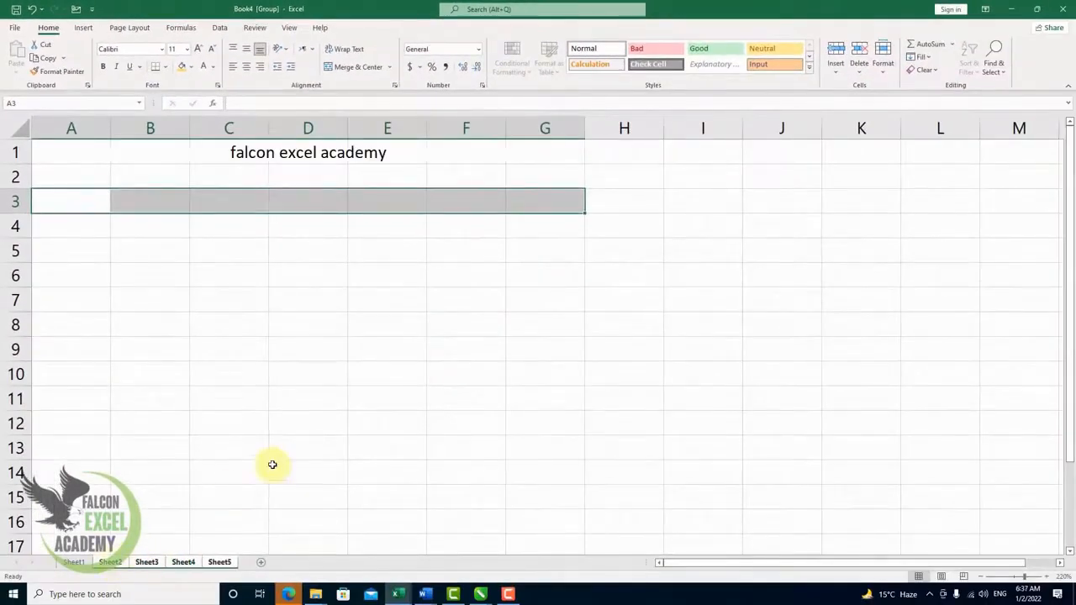
click(389, 67)
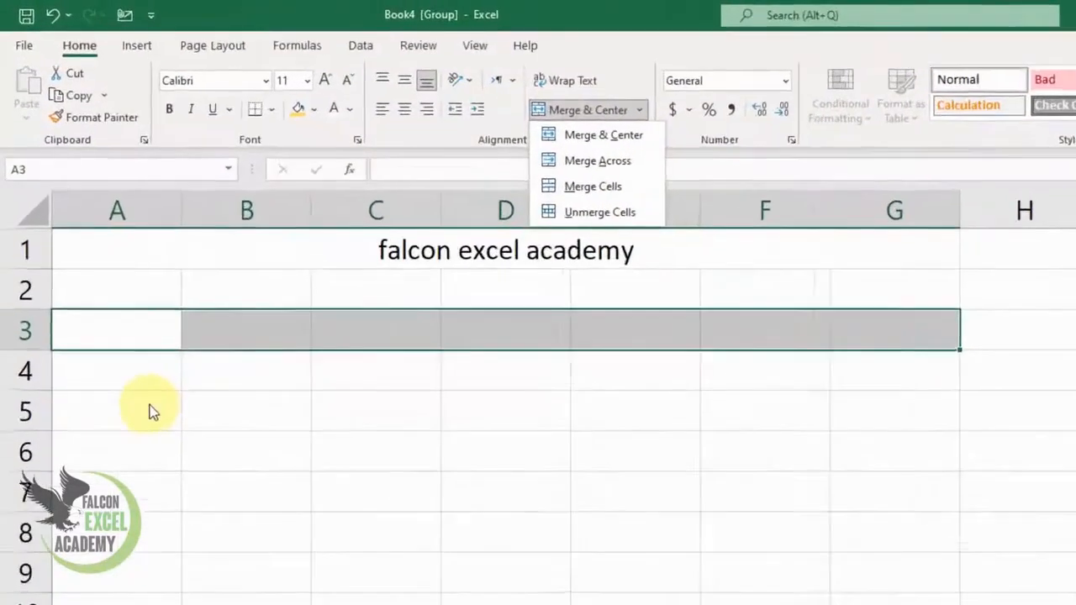
Enter MS Excel 2021 in cell A5 of the grouped sheets.
click(91, 250)
click(90, 251)
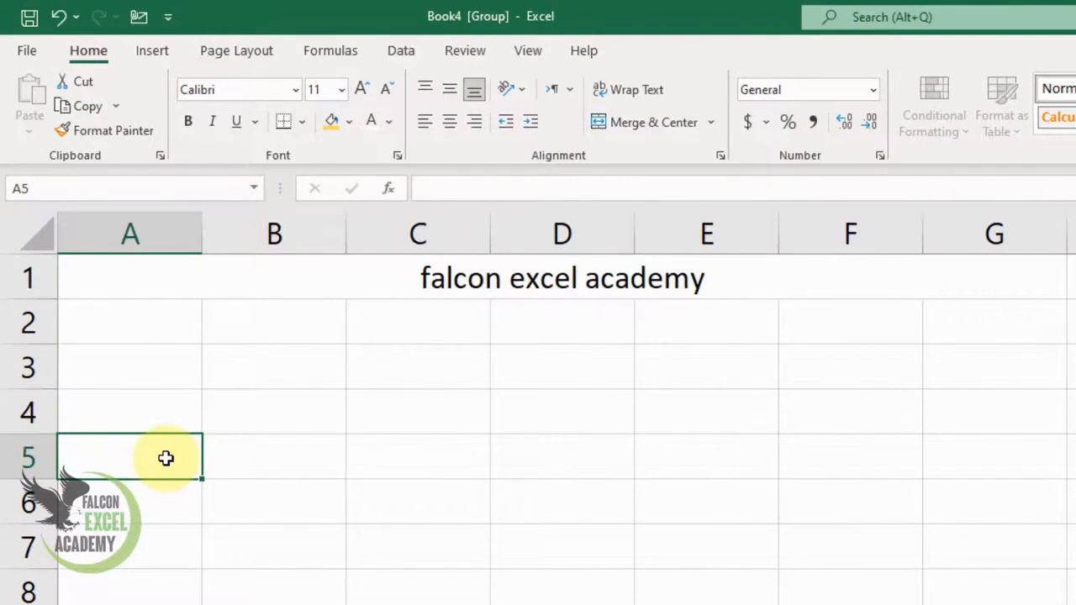
text(MS Excel 2)
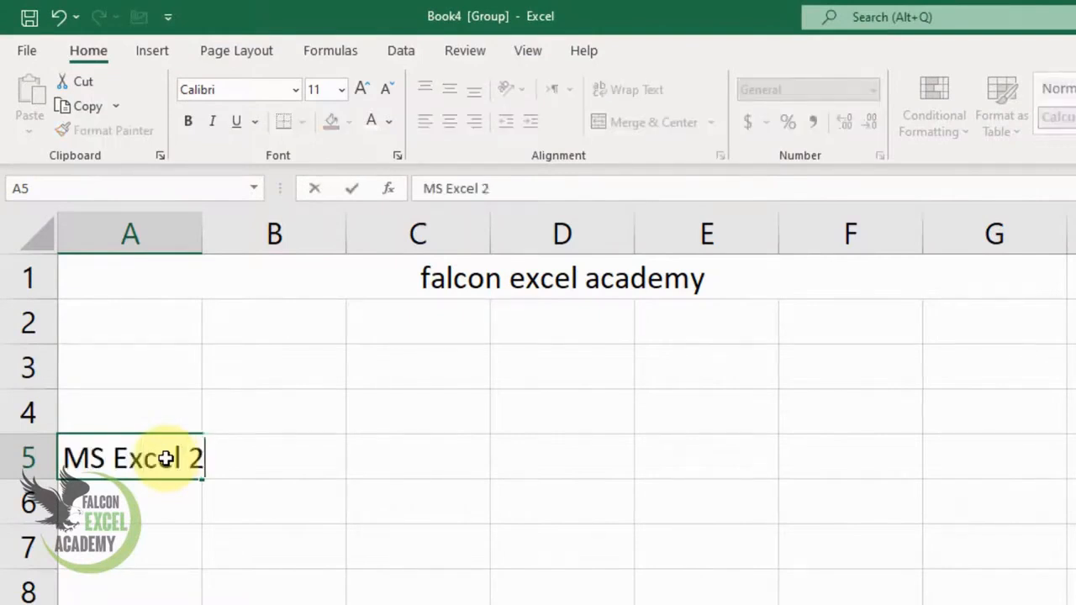
text(021)
key(Return)
Merge A5:G5 with Merge Cells, without centering the MS Excel 2021 text.
drag(137, 457, 955, 471)
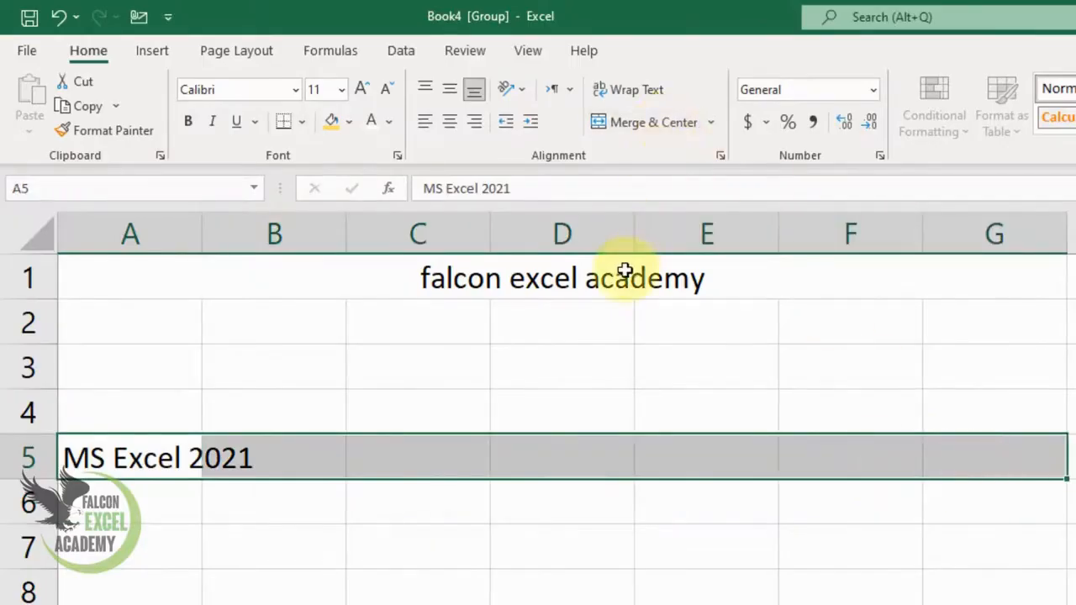
click(712, 126)
click(715, 216)
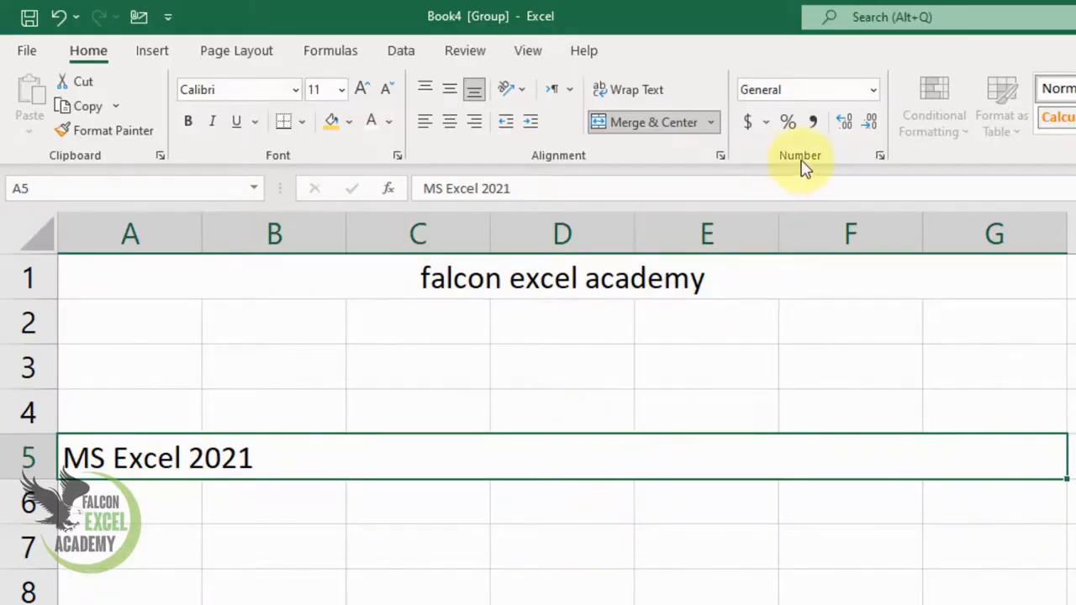
Ungroup the sheets and insert a new worksheet right after Sheet2.
click(562, 602)
click(201, 602)
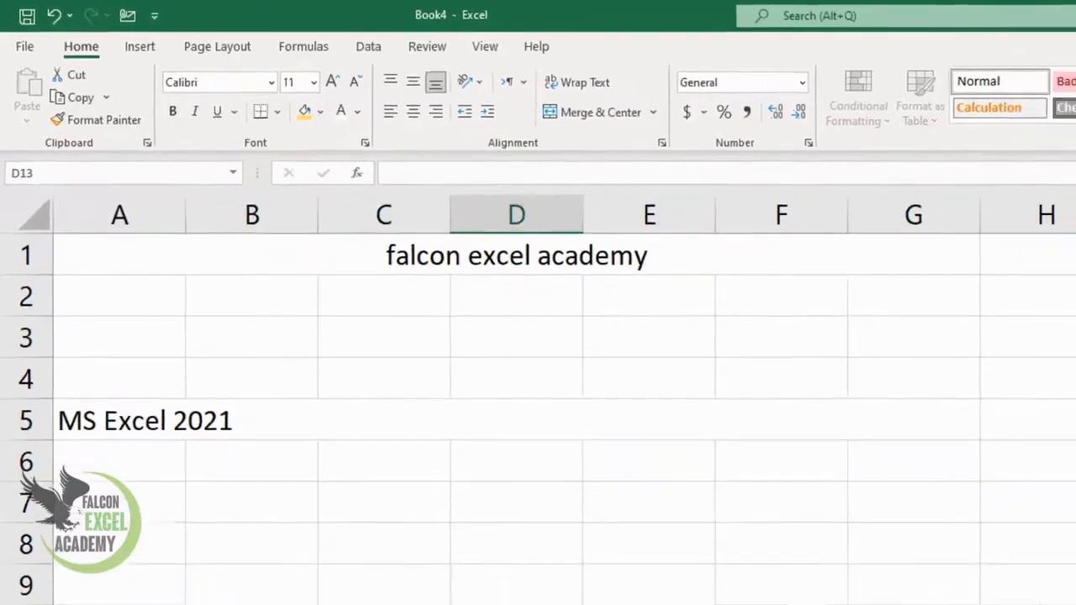
click(261, 565)
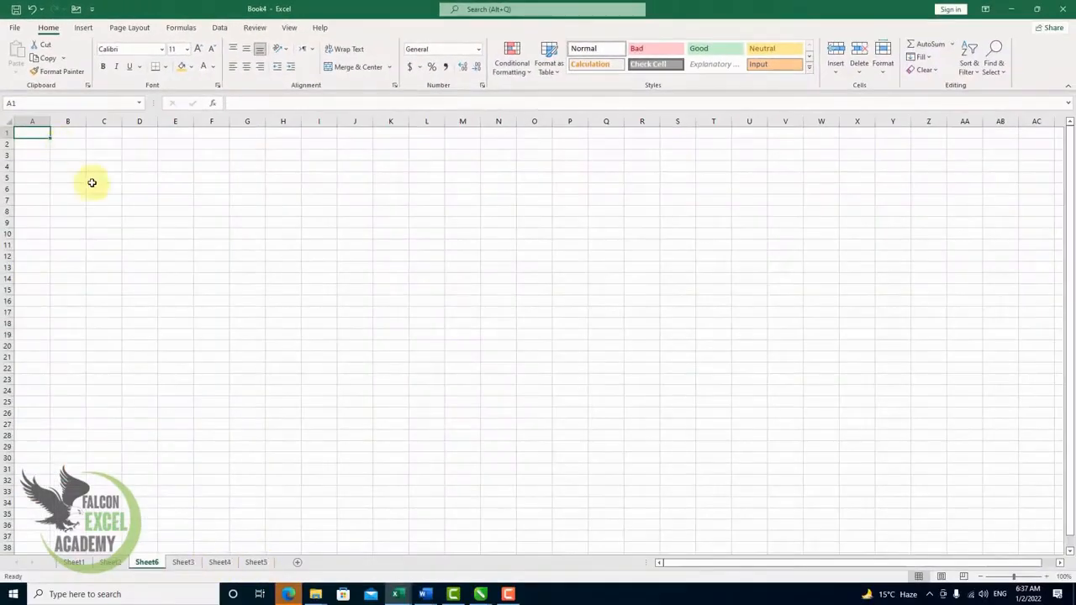
Enter the values 500, 200, 300, 500, 100, 500 and 200 in cells A1 to A7 of the new sheet.
scroll(91, 182, up, 10)
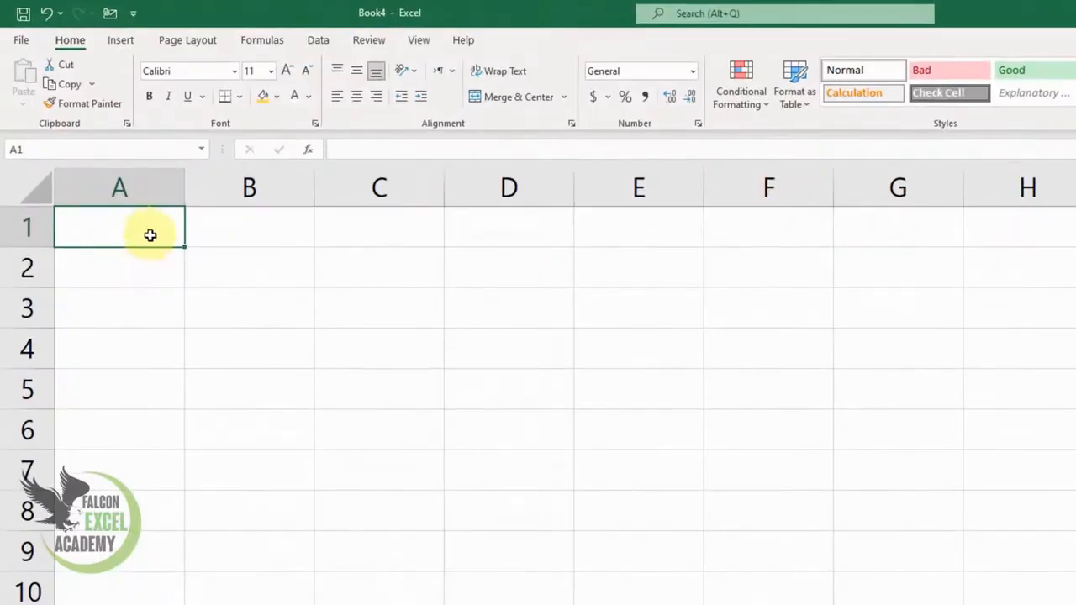
text(500)
key(Return)
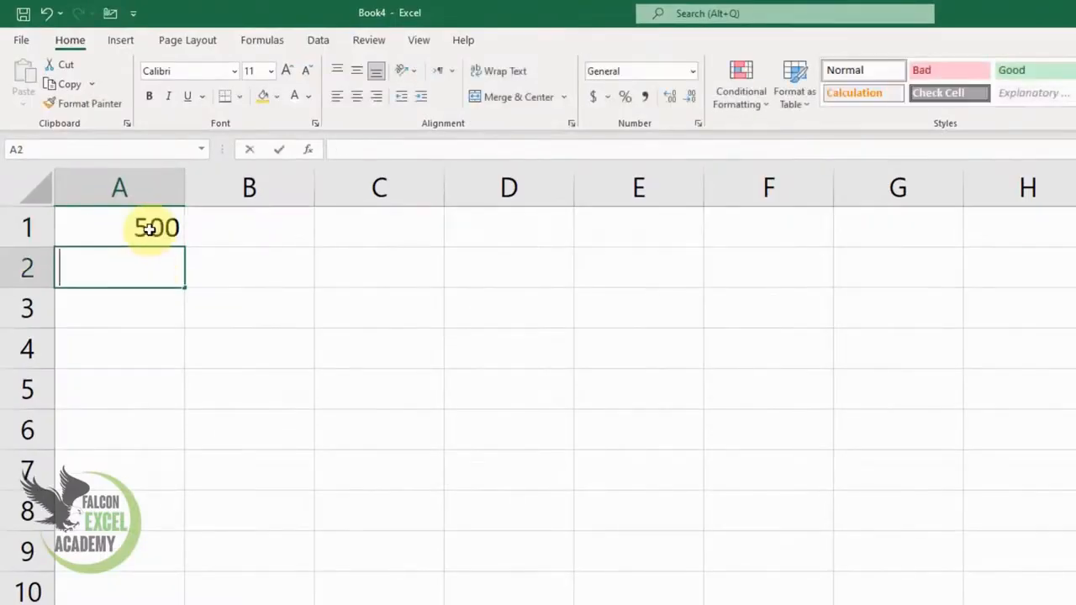
text(200)
key(Return)
text(300)
key(Return)
text(500)
key(Return)
text(100)
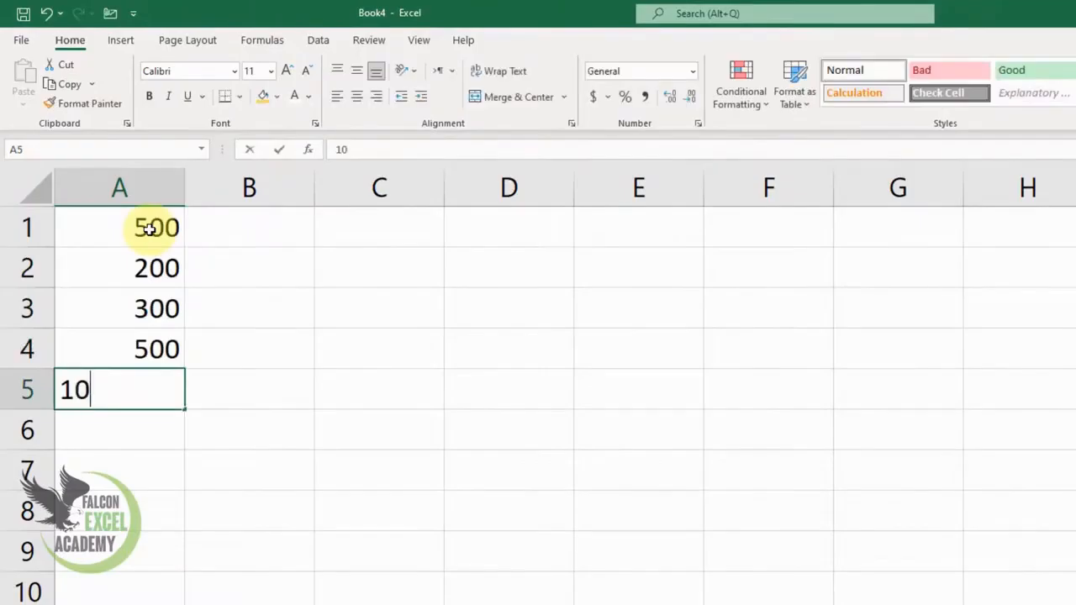
key(Return)
text(500)
key(Return)
text(200)
key(Return)
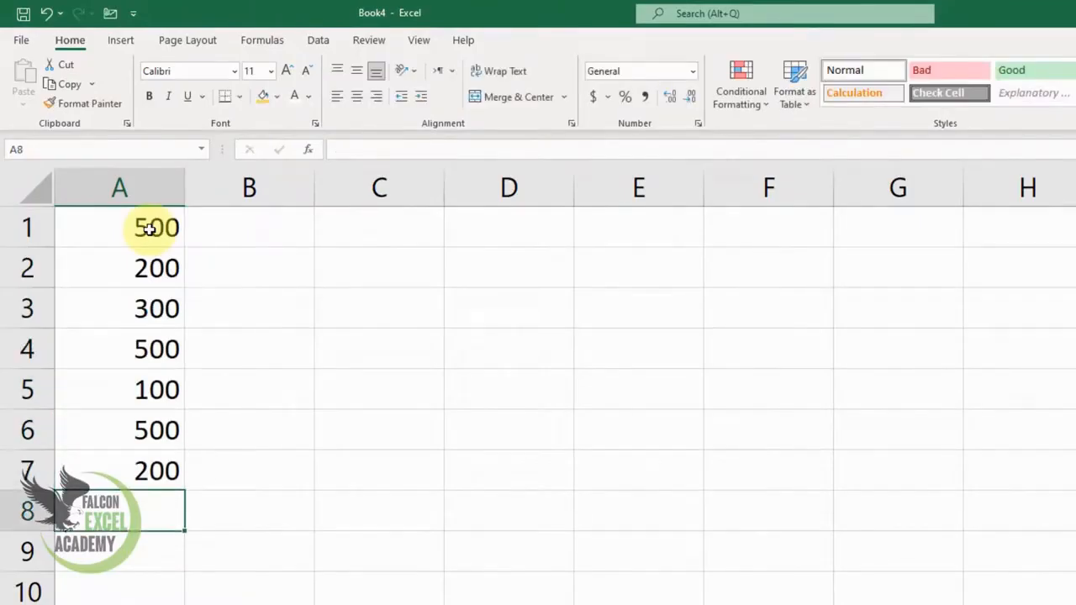
Try the dollar Accounting, Percent and Comma number styles in turn on A1:A7.
drag(151, 228, 158, 471)
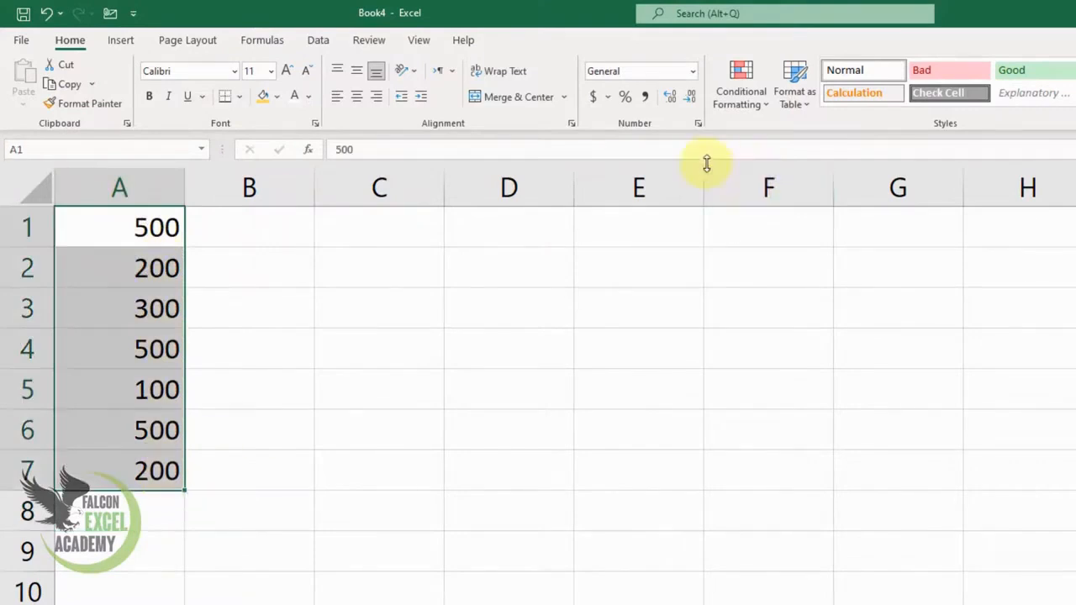
click(593, 98)
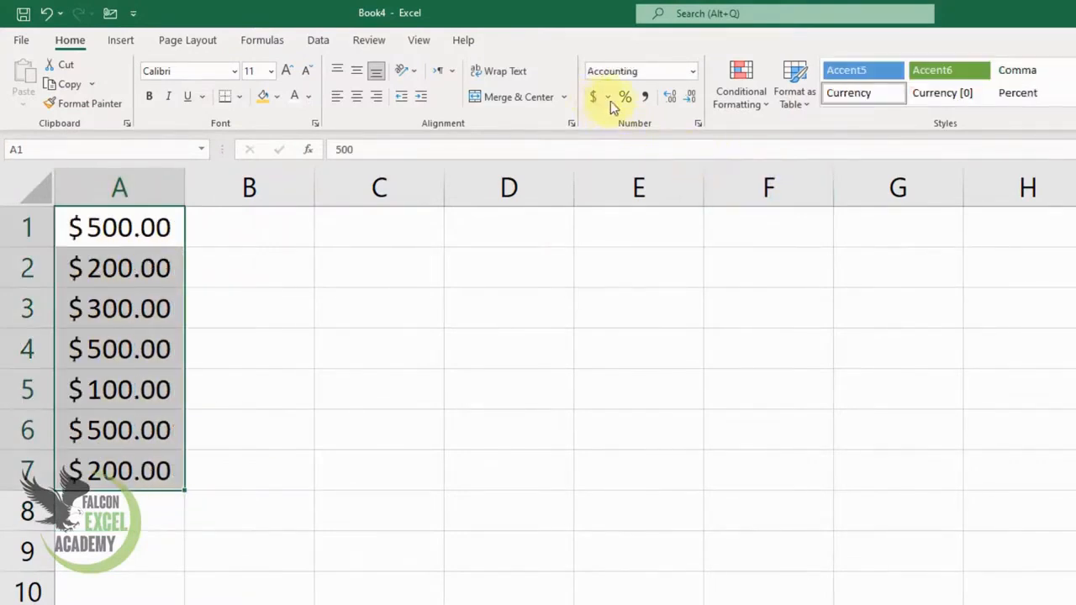
click(625, 99)
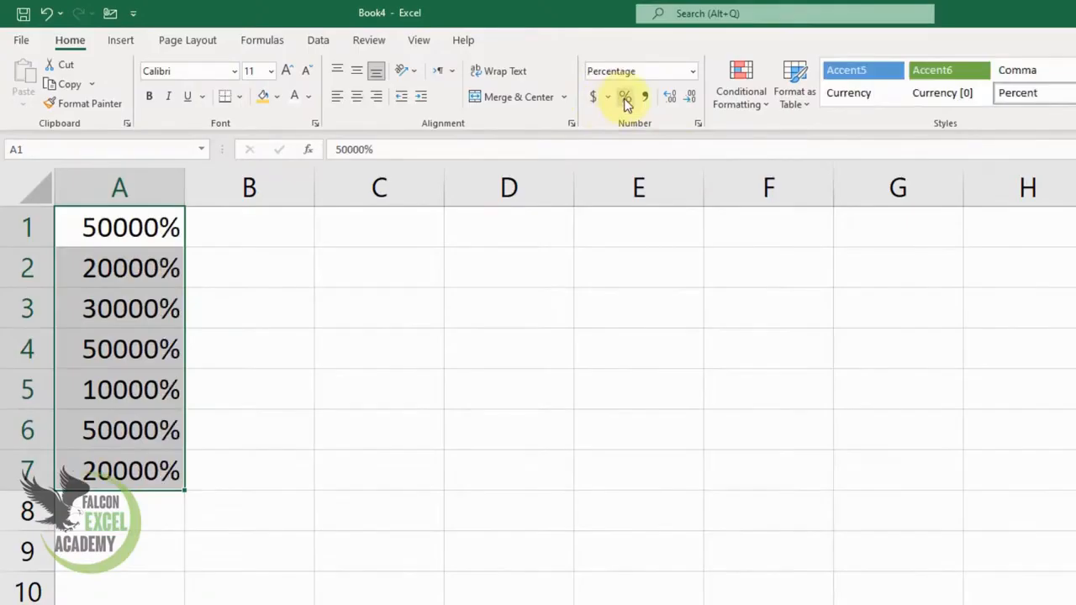
click(645, 98)
Increase the decimals shown in A1:A7 to eight places.
click(668, 101)
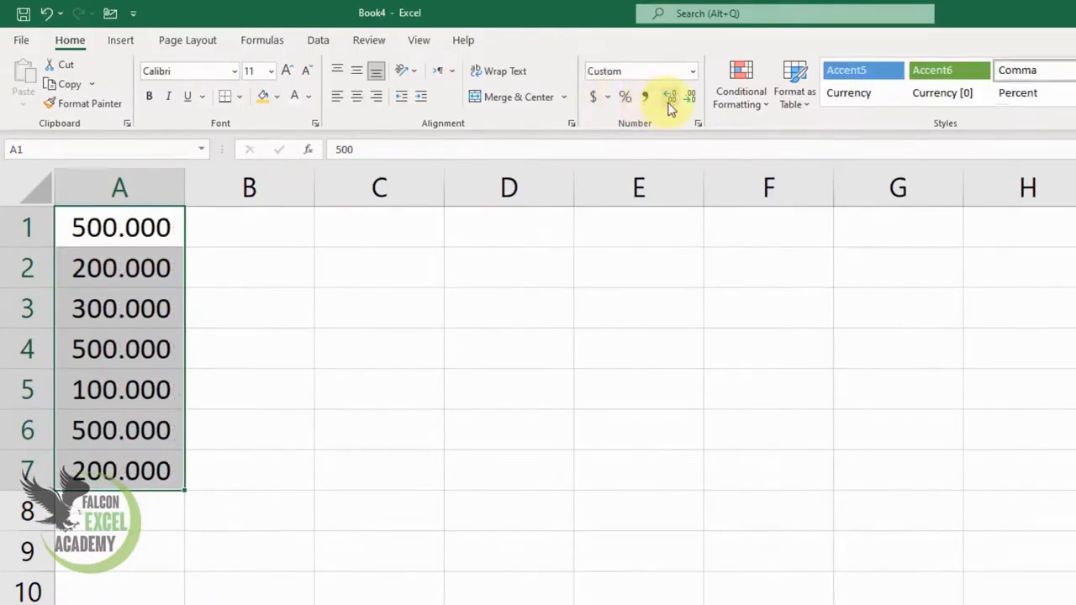
click(668, 101)
click(668, 101)
click(668, 101)
click(669, 101)
click(669, 101)
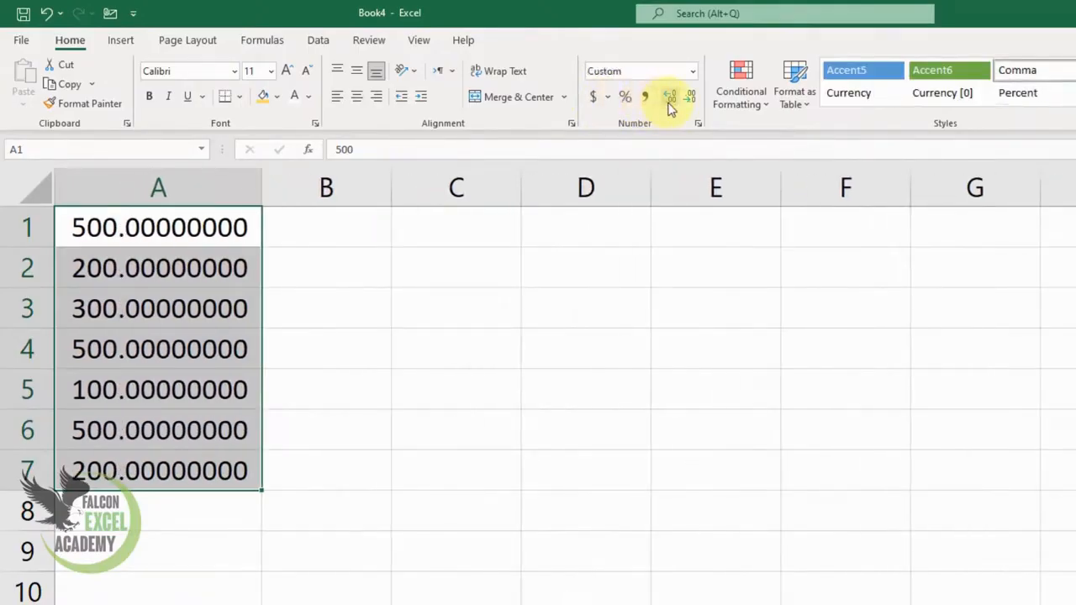
Reduce the decimals in A1:A7 to three places and reset the range to the General format.
click(690, 103)
click(690, 102)
click(690, 102)
click(690, 102)
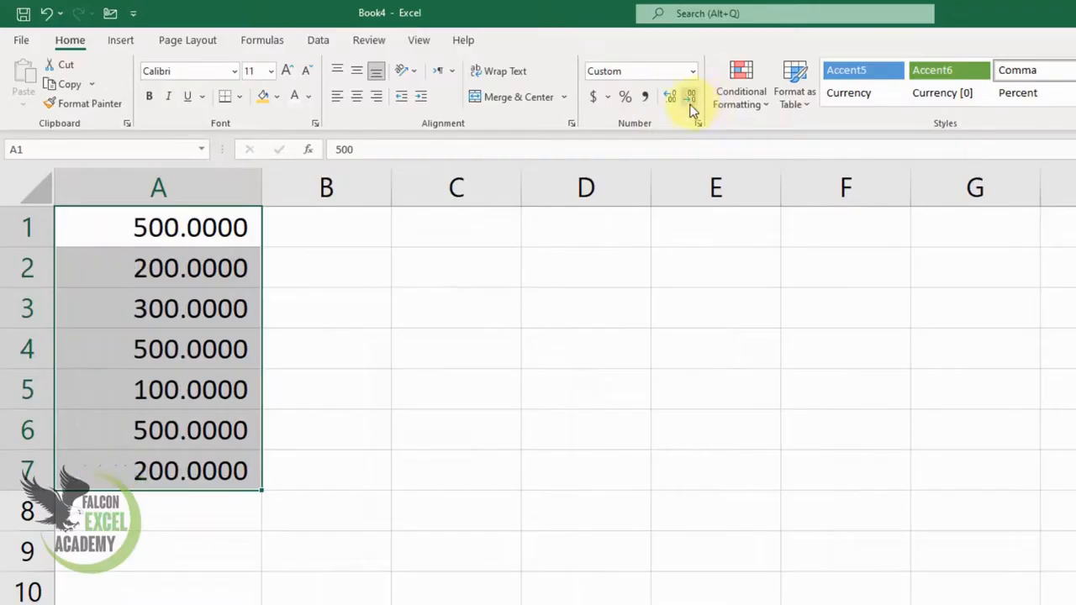
click(690, 104)
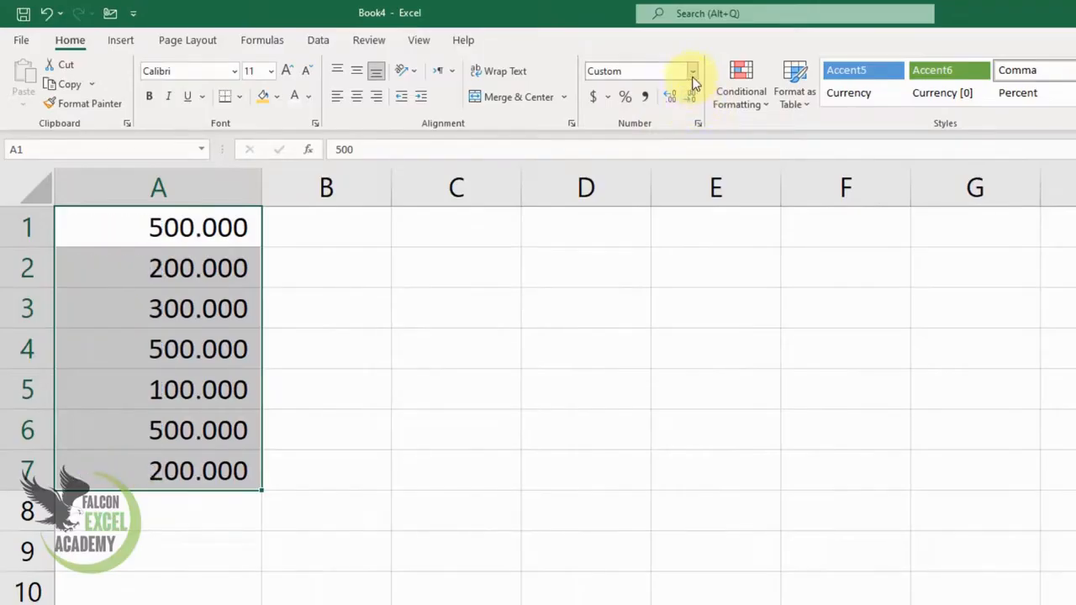
click(691, 76)
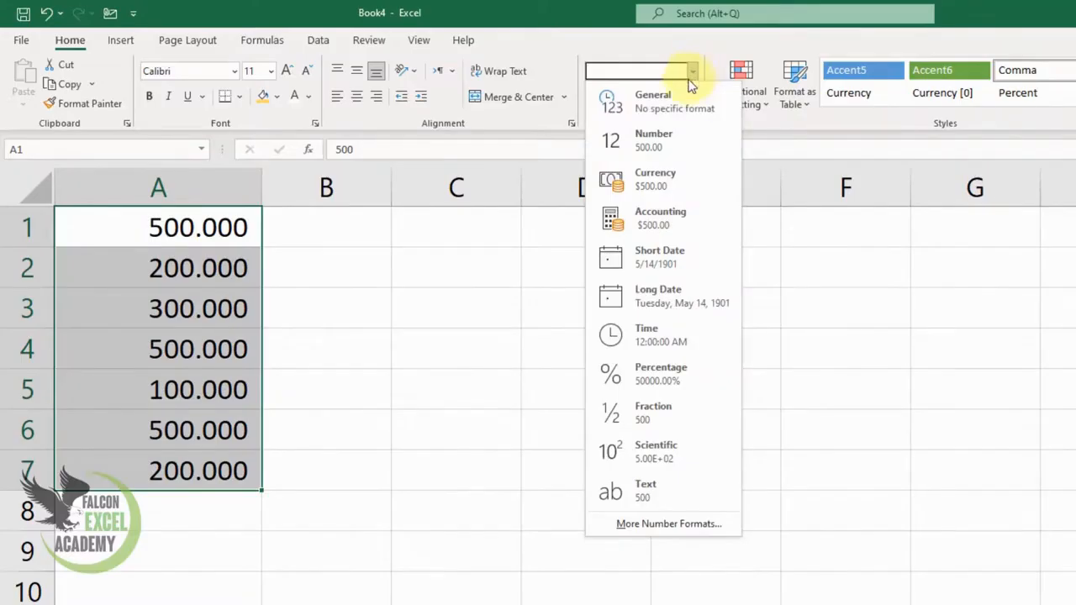
click(678, 101)
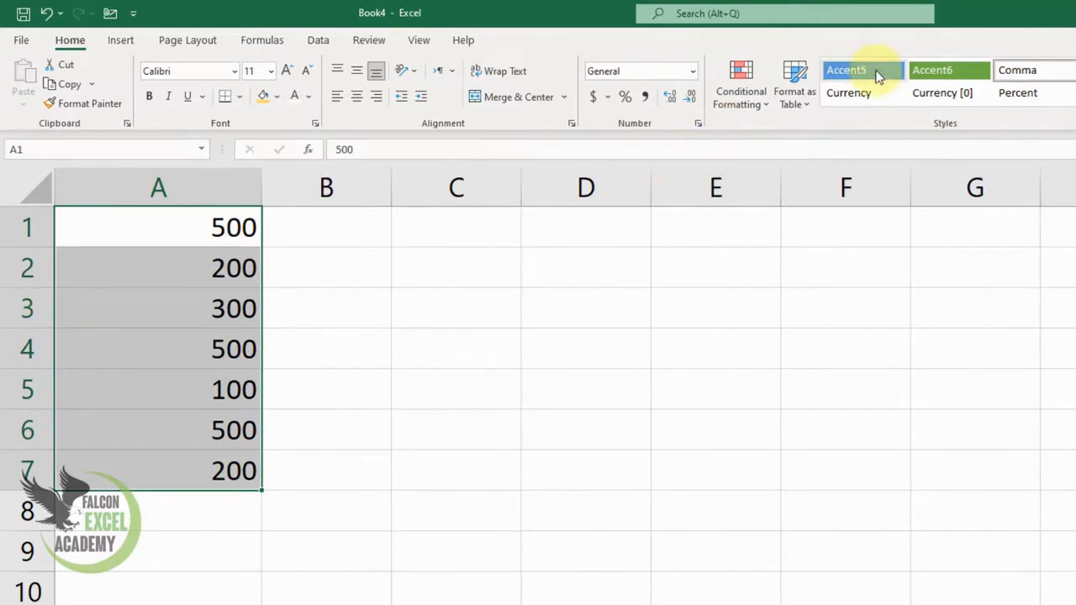
Format A1:A7 as Currency with the PKR symbol through the Format Cells dialog.
click(692, 72)
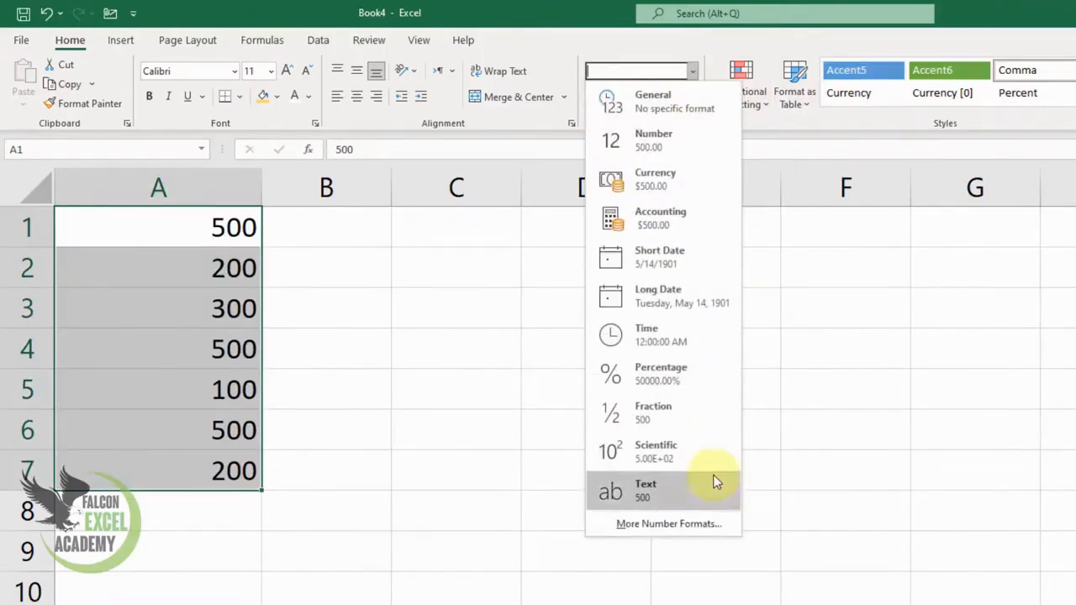
click(674, 528)
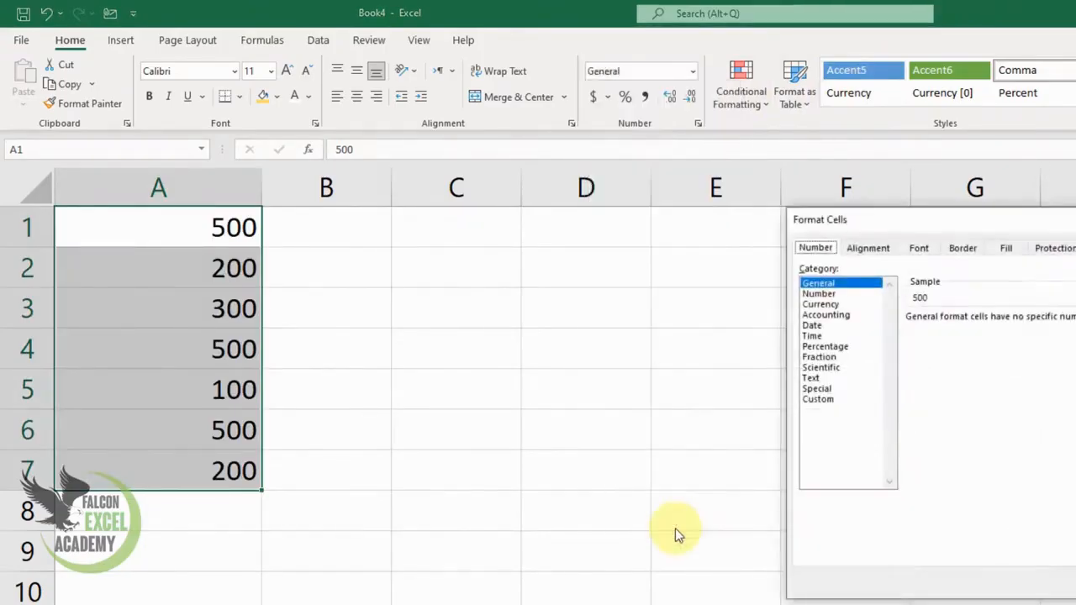
click(835, 307)
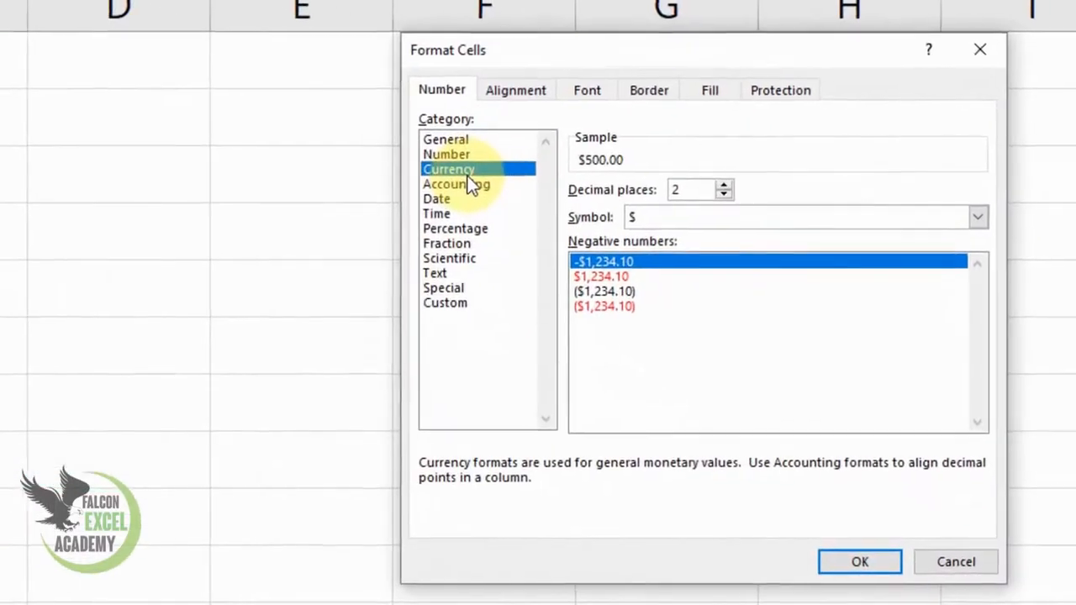
click(635, 219)
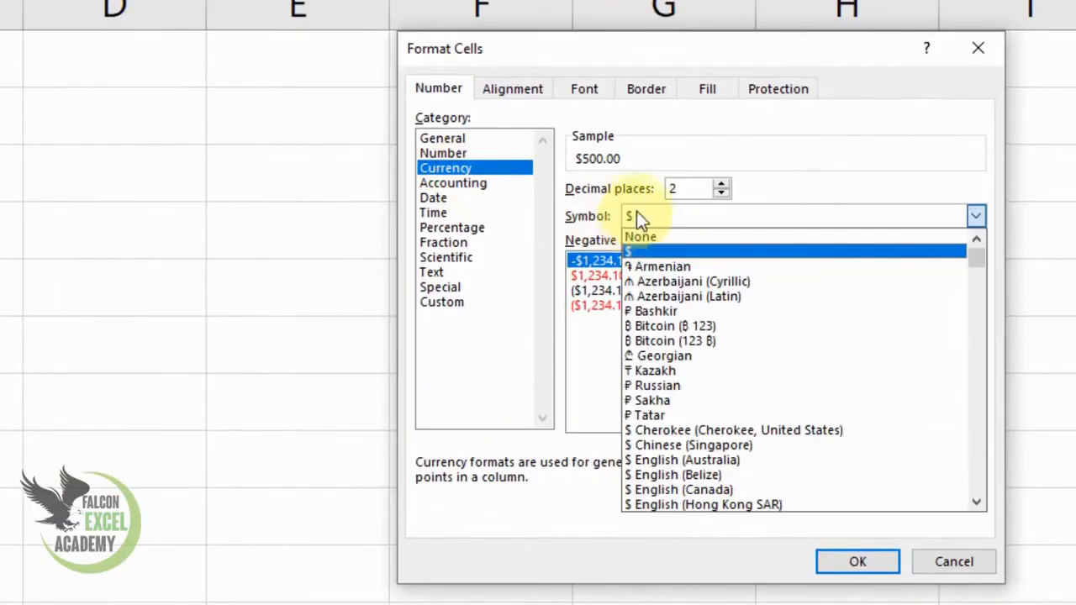
click(629, 52)
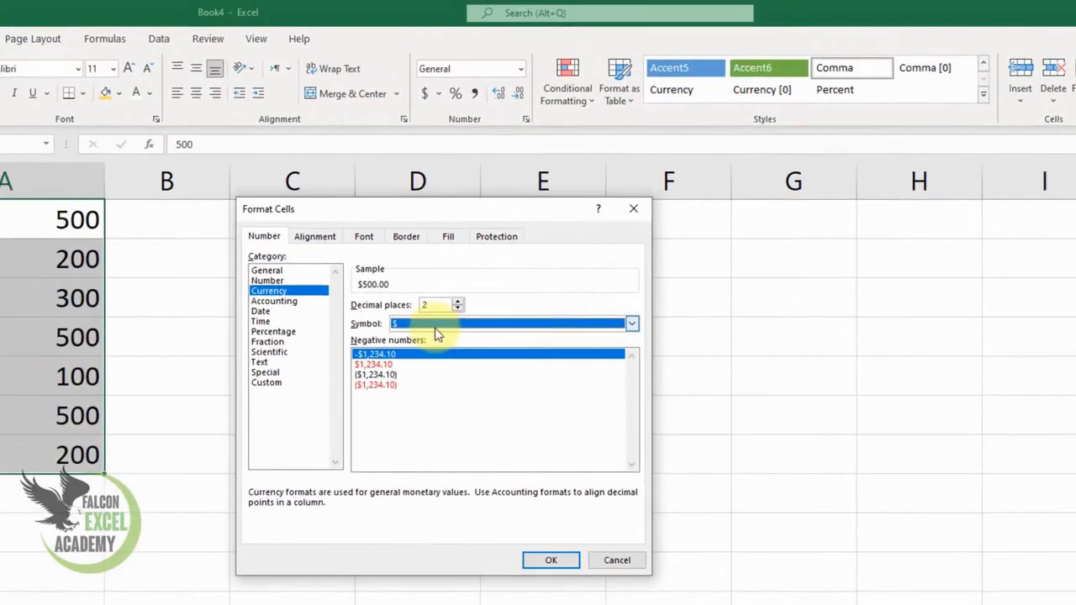
click(437, 330)
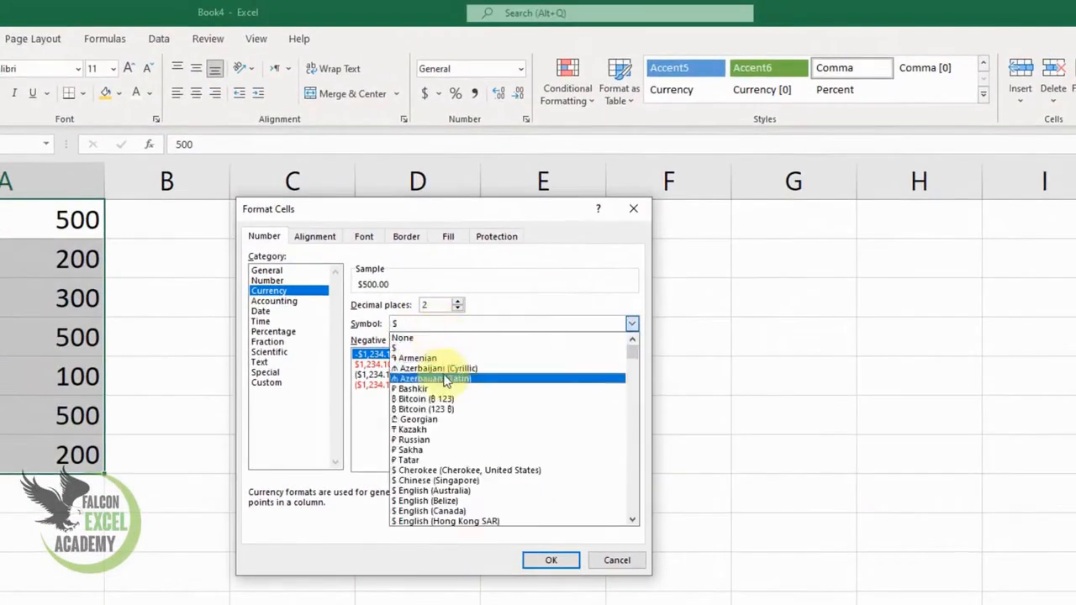
click(414, 326)
click(414, 326)
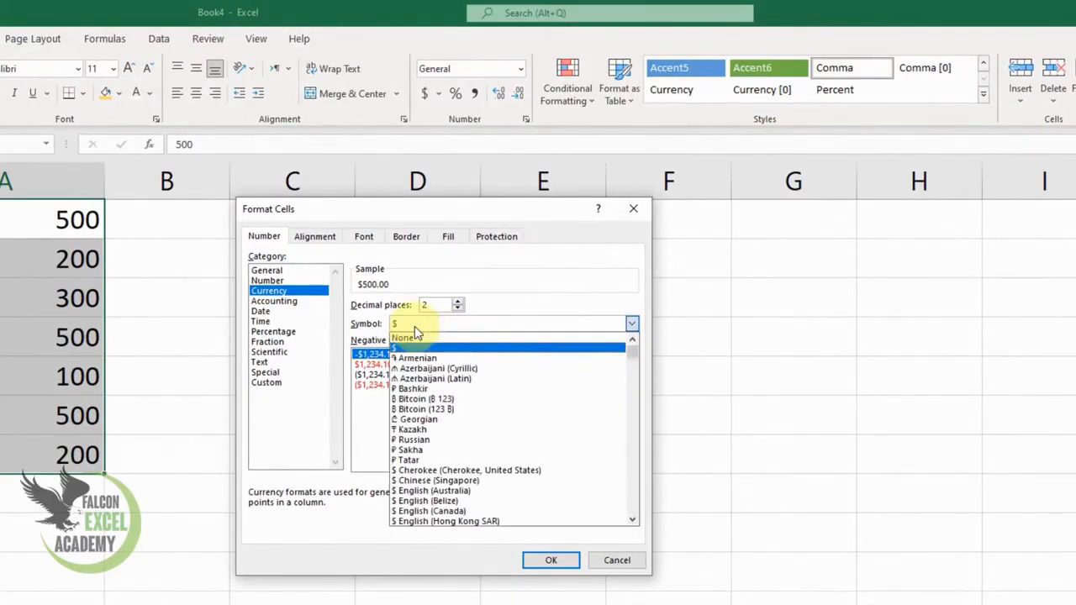
text(pkr)
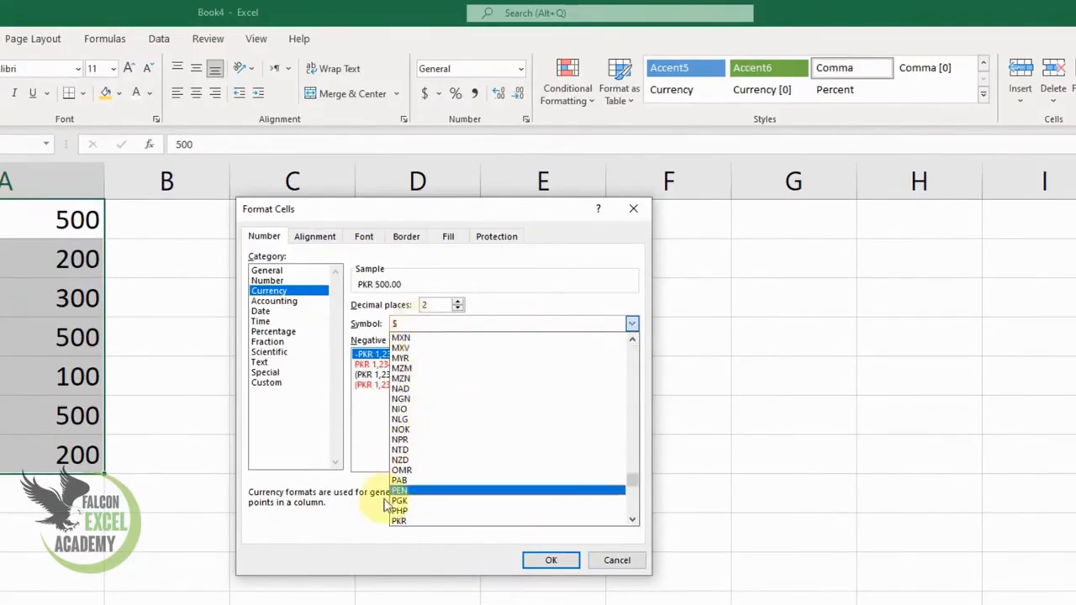
click(408, 520)
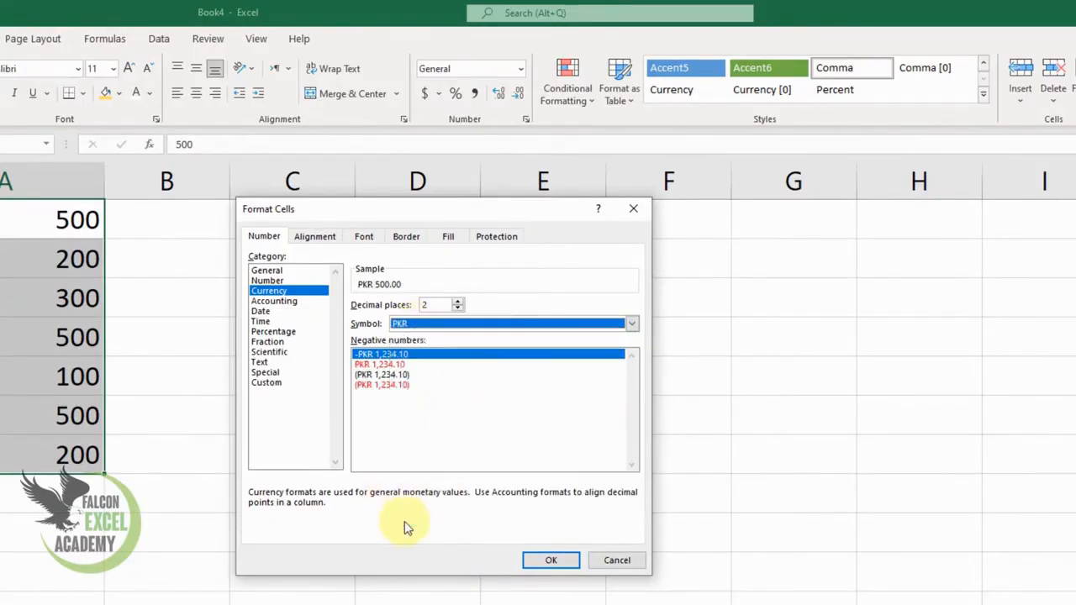
click(548, 559)
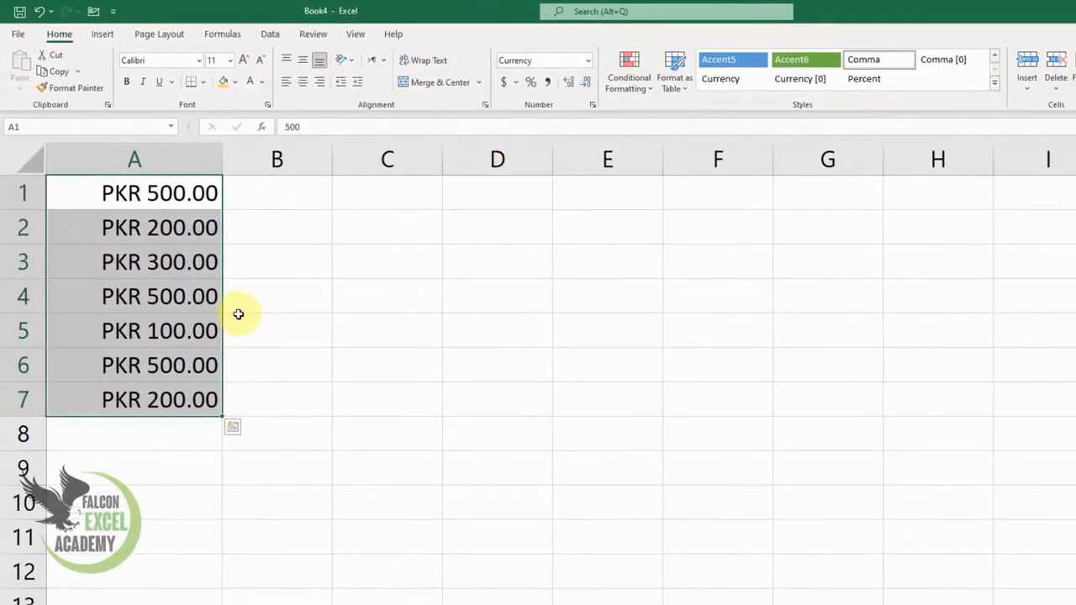
Return A1:A7 to the General number format and select cell C4.
click(587, 62)
click(567, 87)
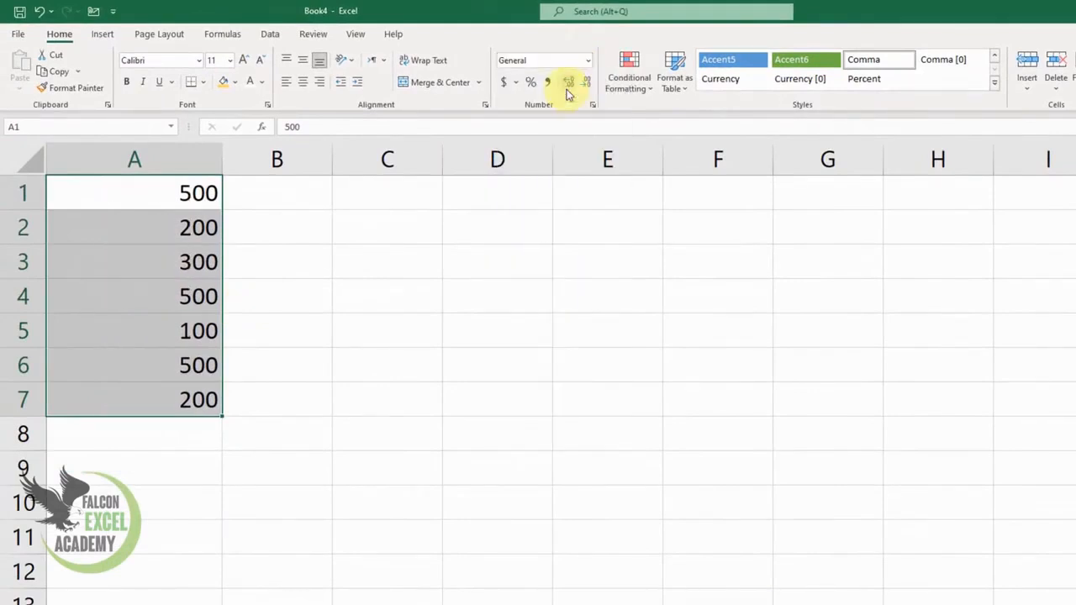
click(362, 311)
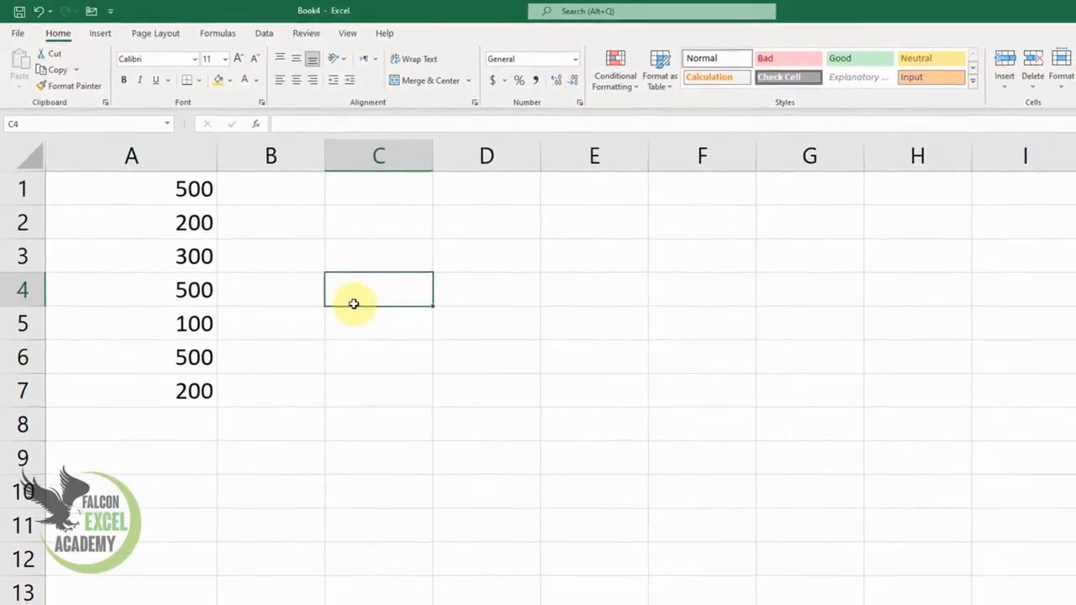